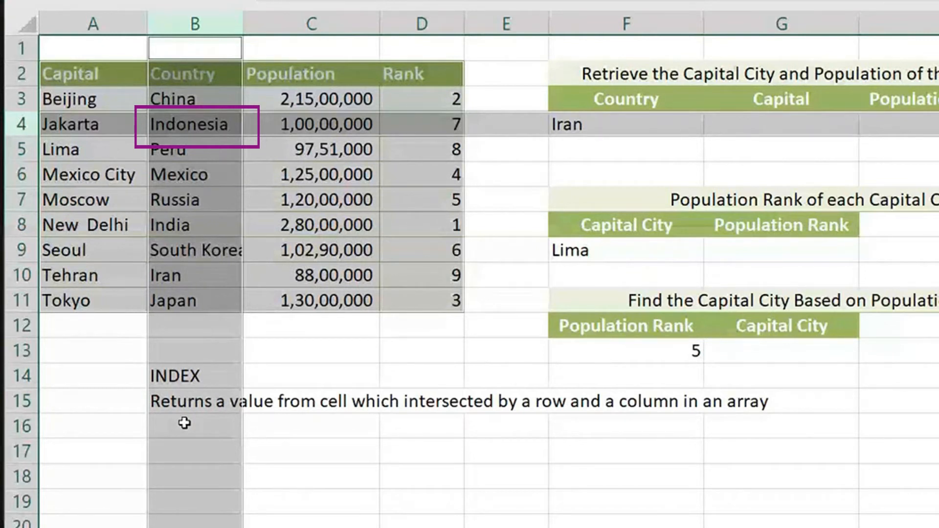
Enter the formula =INDEX(A2:D11,3,2) in cell B17 to return the country from the table's third row.
left_click(196, 450)
type("=INDEX(")
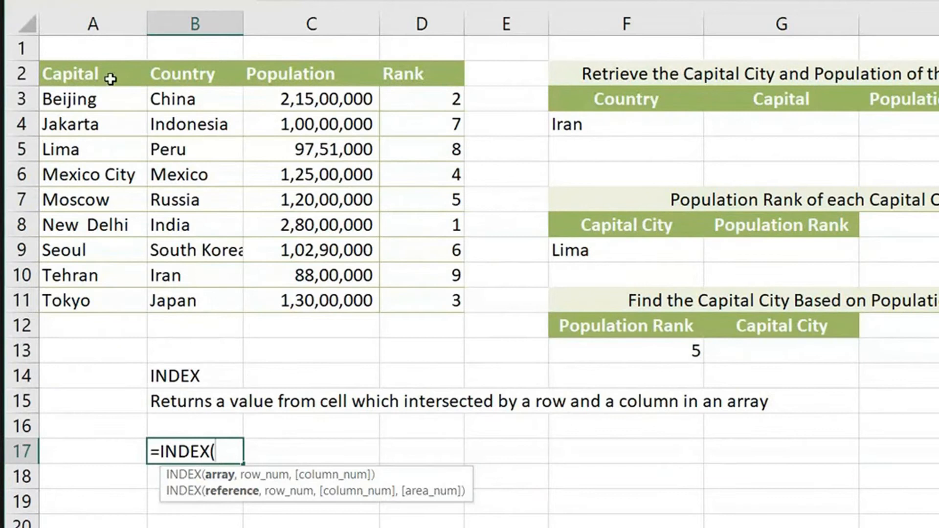
left_click_drag(110, 78, 454, 286)
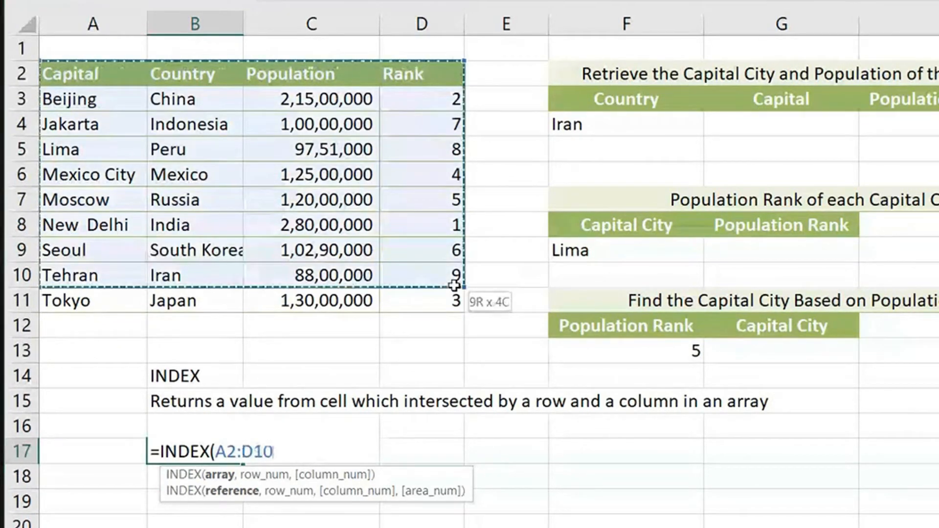
left_click_drag(454, 287, 455, 300)
type(",")
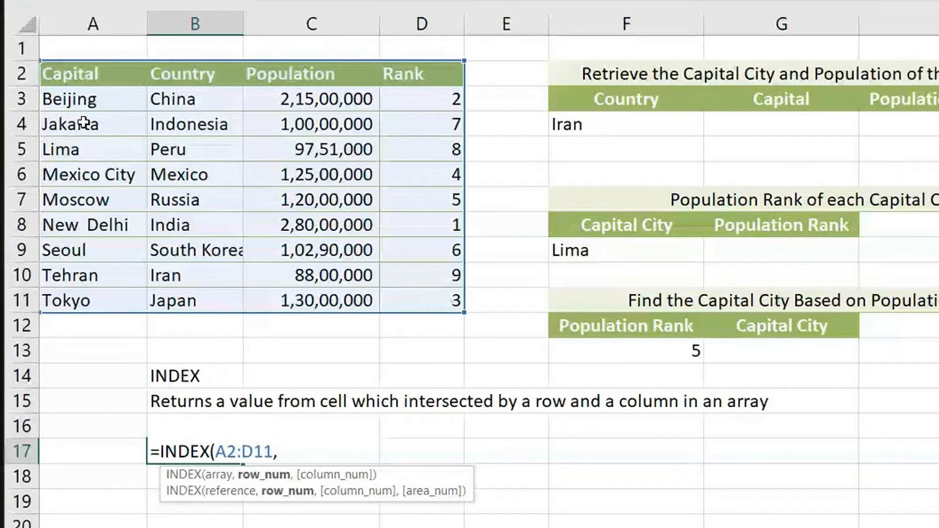
type("3,")
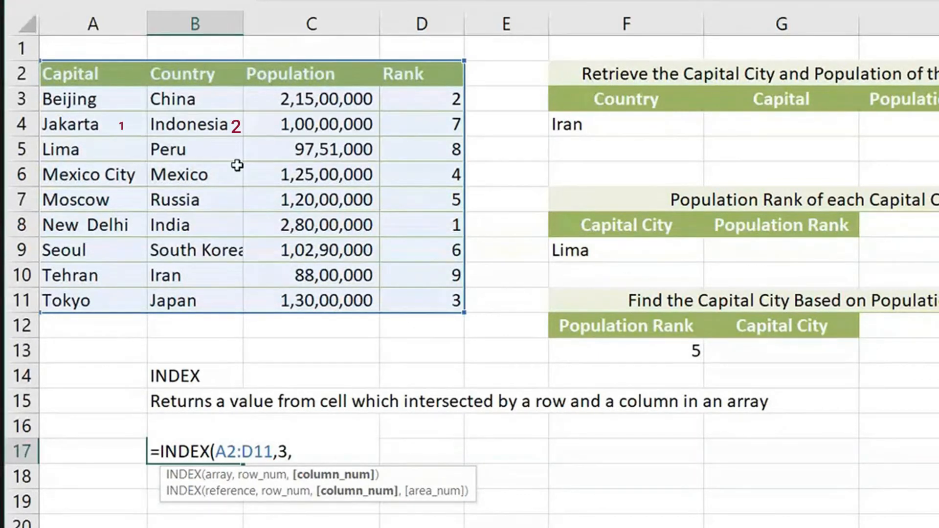
type("2")
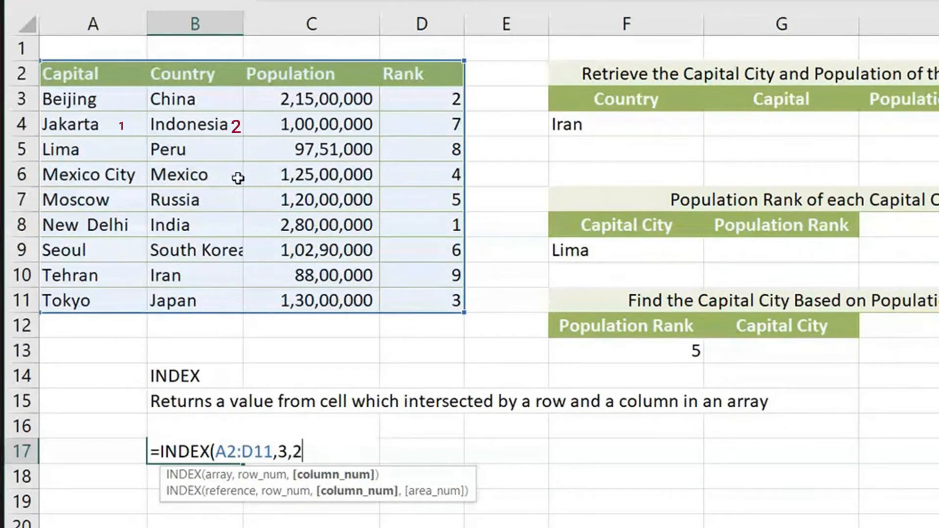
type(")")
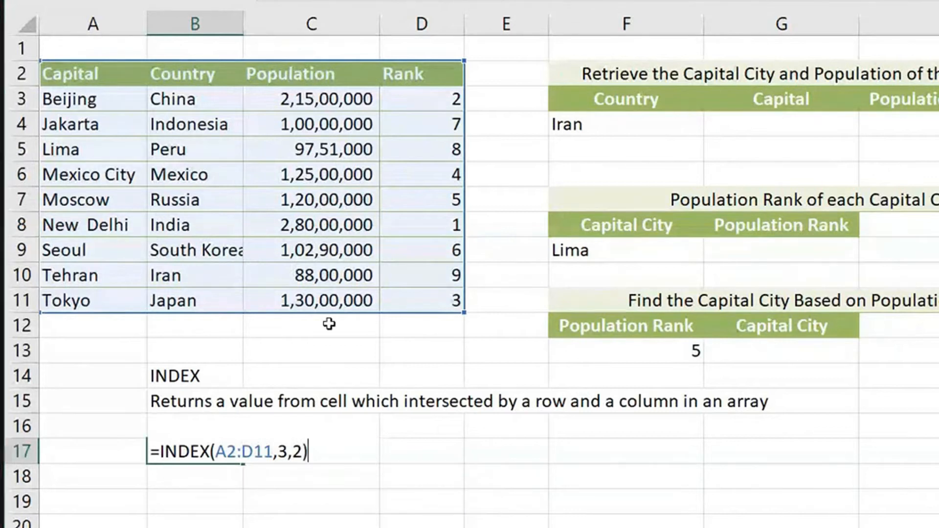
key("ctrl+Return")
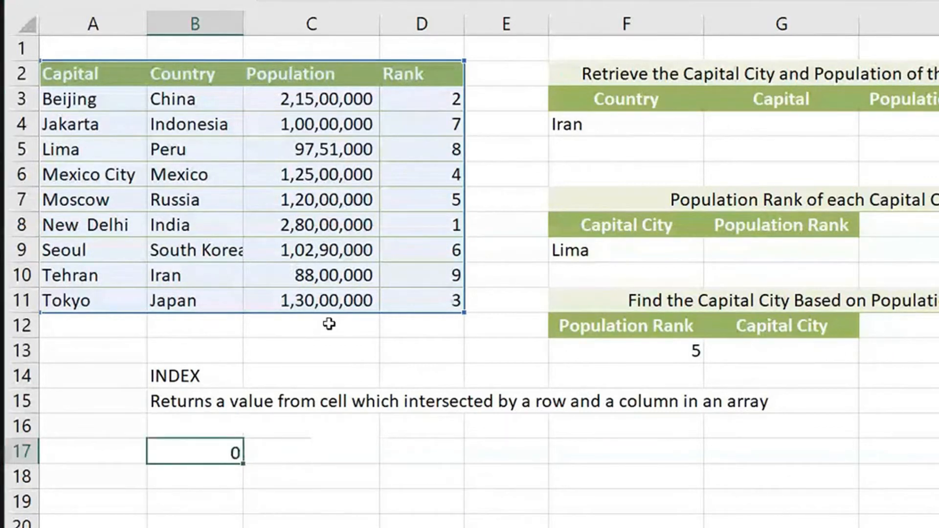
Clear the arguments of the INDEX formula in B17 and re-enter them as array A2:D11, row 3, column 2.
double_click(210, 454)
left_click(301, 453)
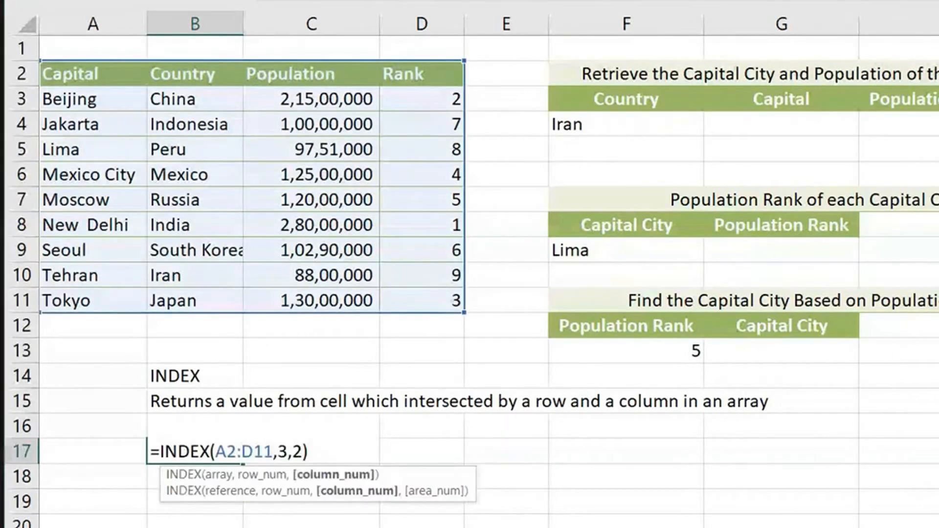
key("Delete")
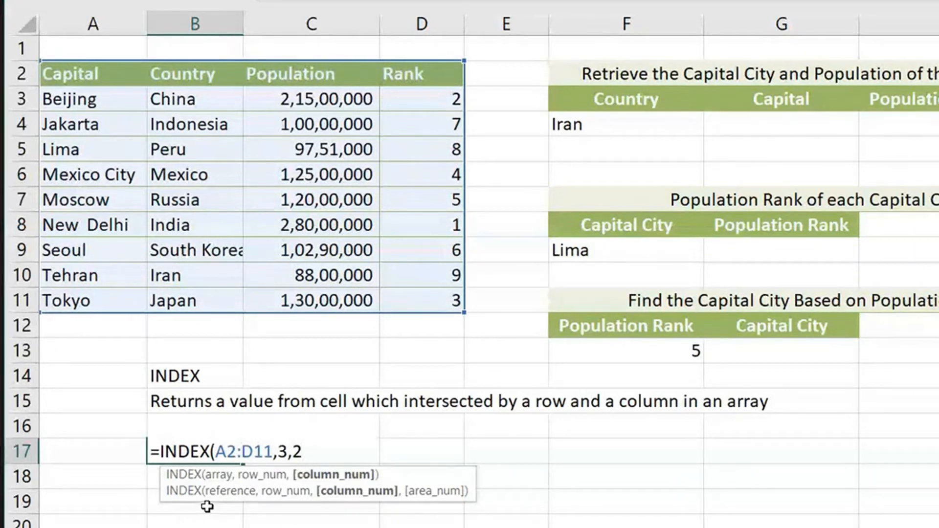
key("BackSpace")
key("BackSpace")
key("BackSpace")
key("BackSpace")
key("BackSpace")
key("BackSpace")
key("BackSpace")
key("BackSpace")
key("BackSpace")
key("BackSpace")
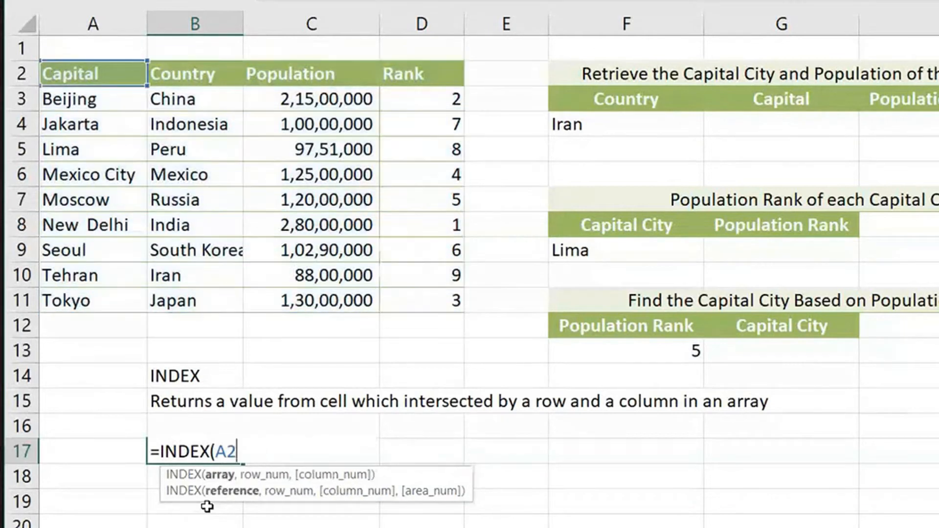
left_click_drag(128, 74, 403, 292)
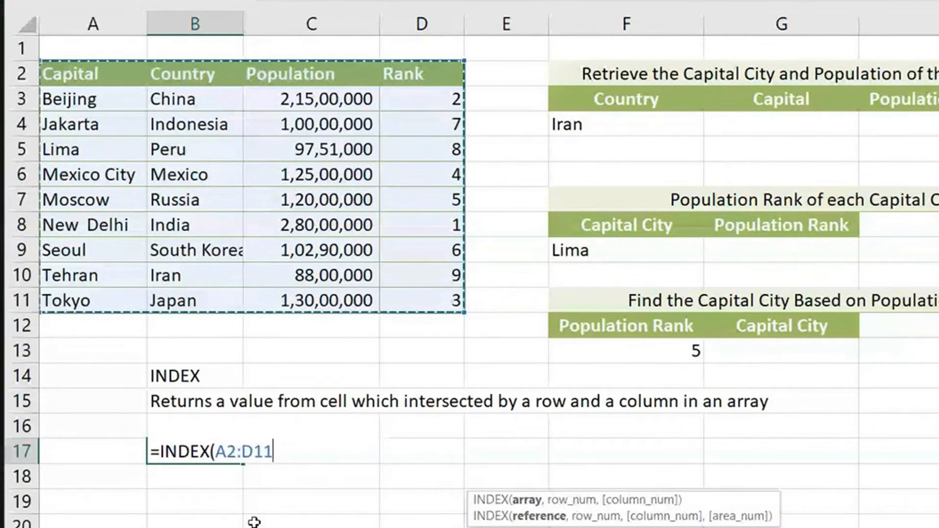
type(",")
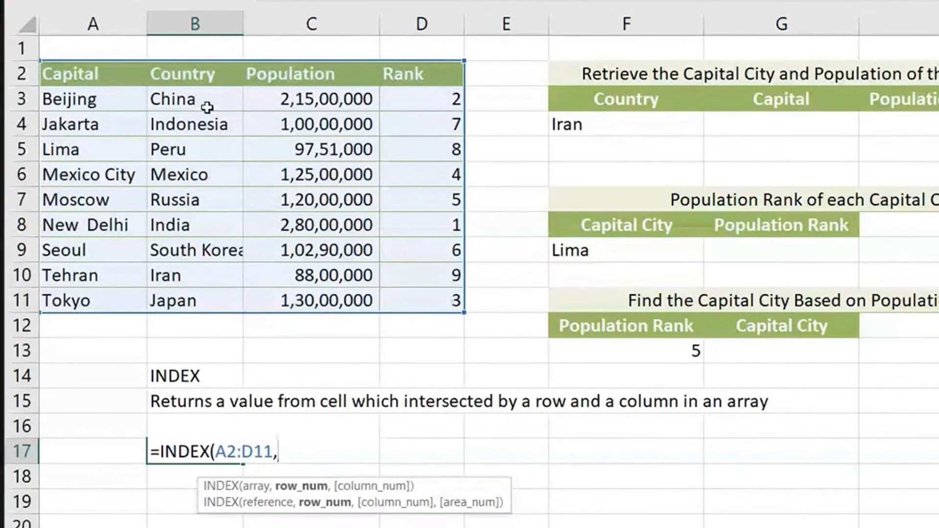
type("3,")
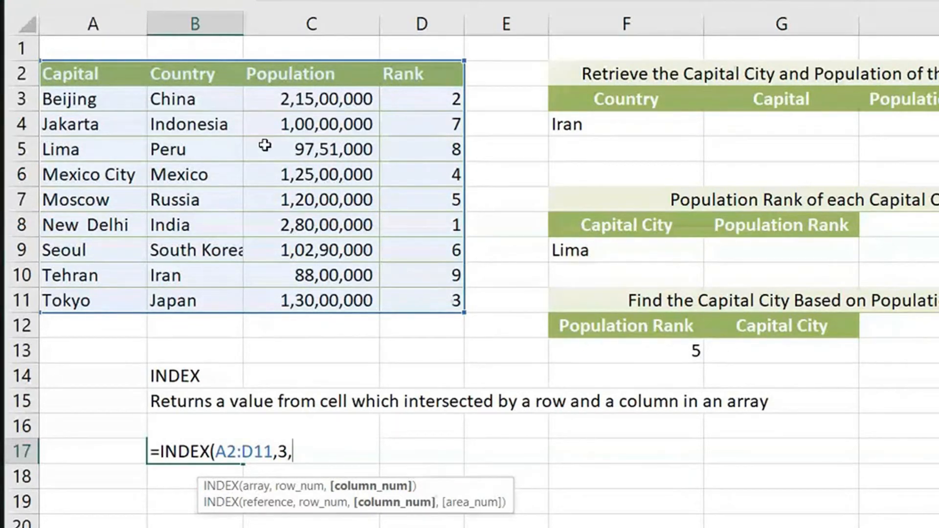
type("2")
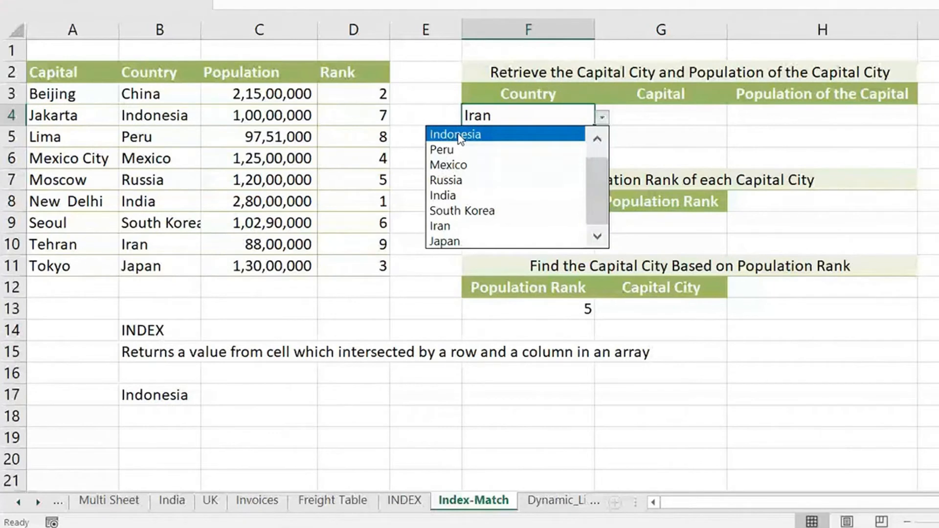
Set the country in F4 to Indonesia and open the INDEX formula in B17 to review its arguments.
left_click(458, 139)
left_click(656, 120)
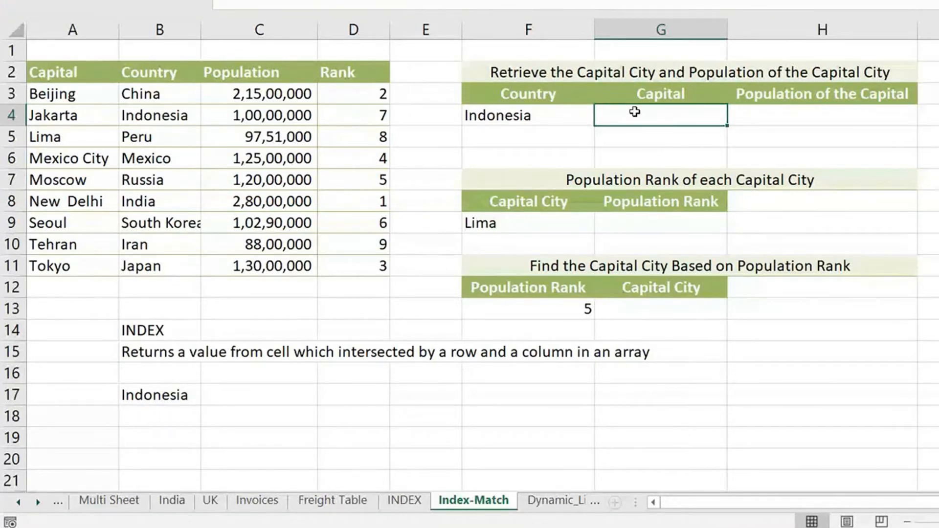
double_click(172, 395)
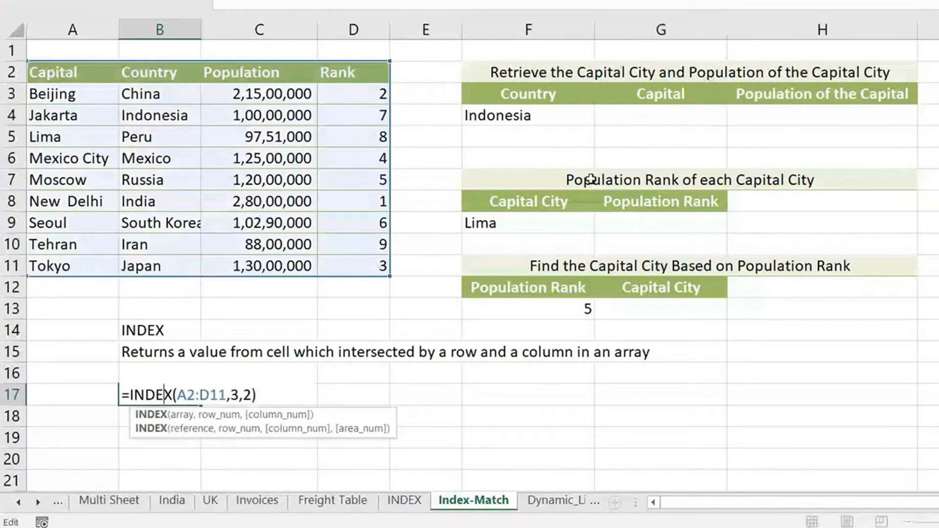
Start an INDEX formula in the Capital cell G4 with the whole table A2:D11 as its array.
left_click(652, 115)
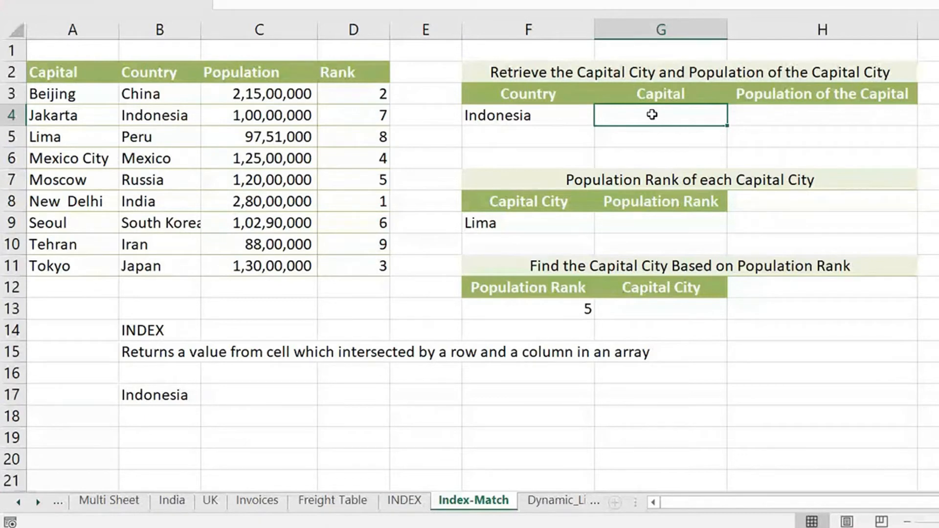
type("=in")
key("Tab")
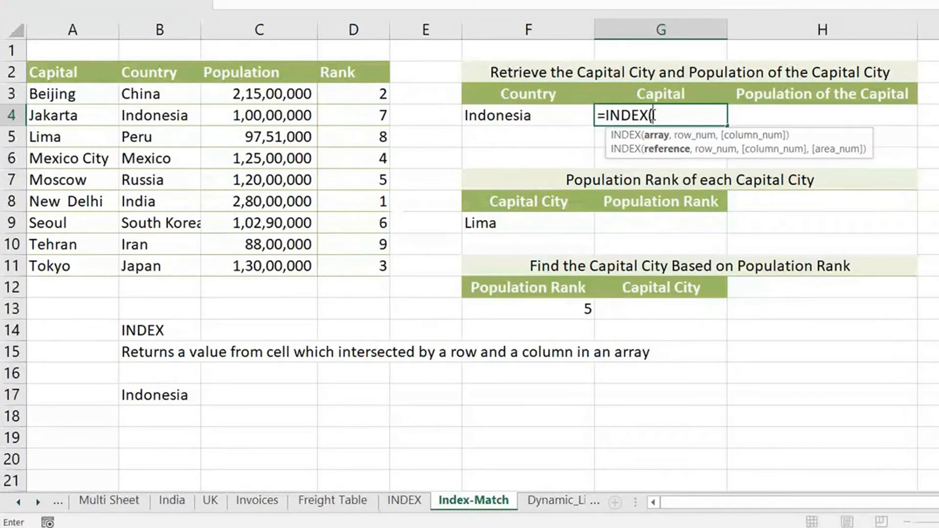
left_click_drag(98, 71, 356, 269)
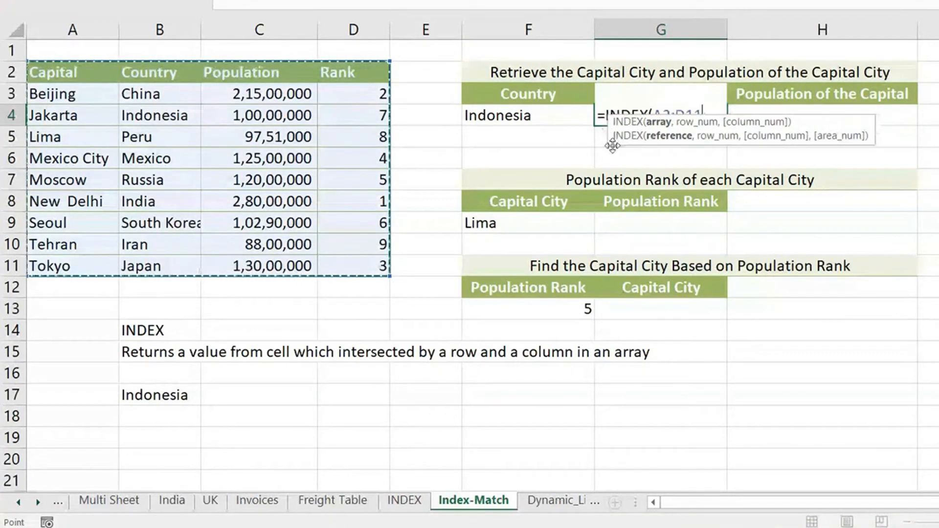
left_click_drag(612, 145, 612, 193)
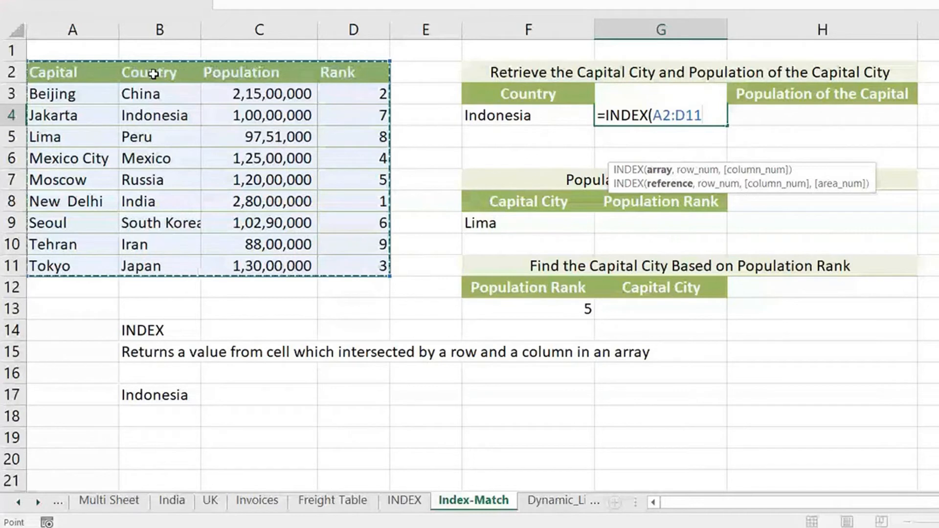
Try INDEX array ranges starting at the Country and Population columns, and reselect A2:D11.
left_click_drag(147, 73, 363, 275)
left_click_drag(71, 72, 383, 270)
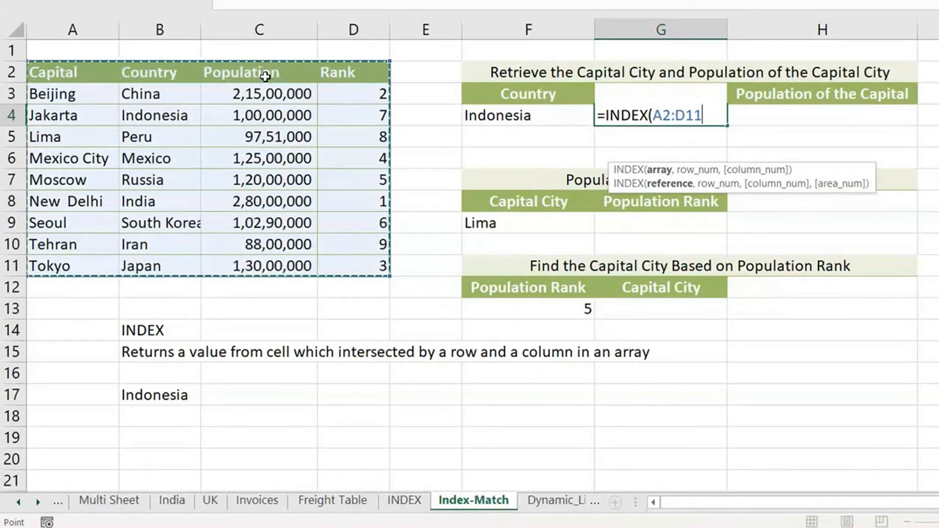
left_click_drag(265, 76, 356, 271)
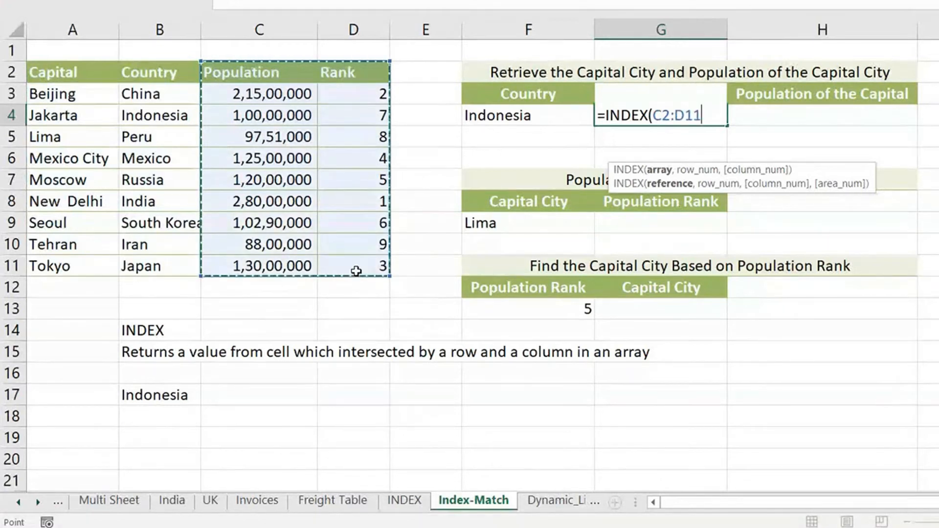
left_click_drag(92, 74, 366, 258)
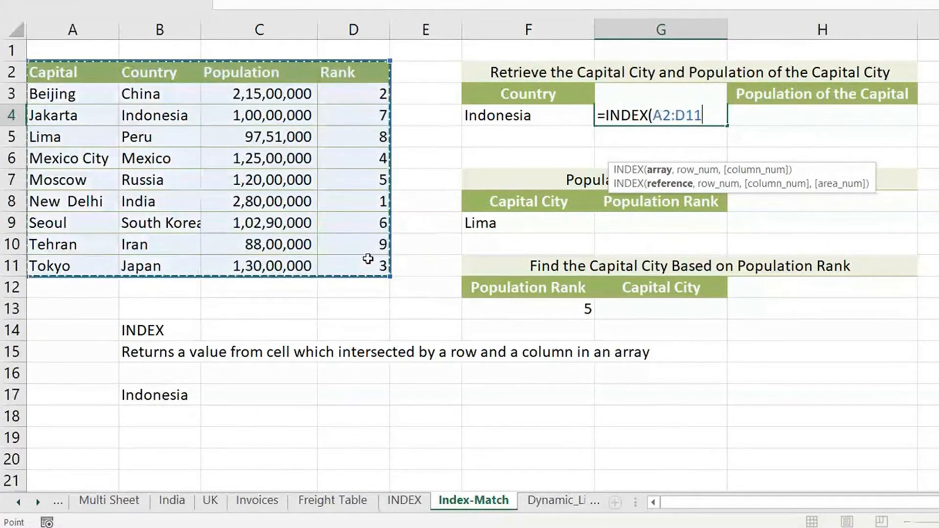
Try limiting the INDEX array to the Capital column A2:A11, and restore the array to A2:D11.
left_click_drag(43, 67, 83, 257)
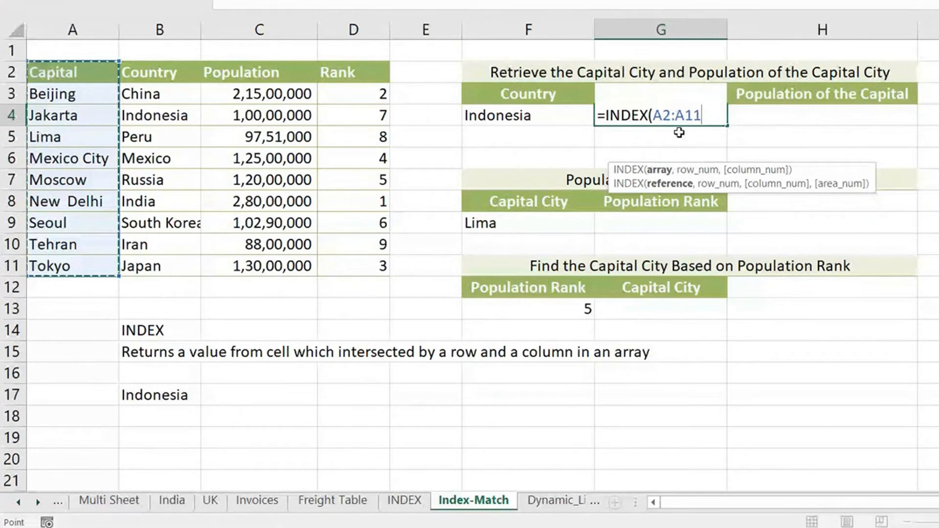
type(",")
key("BackSpace")
key("BackSpace")
key("BackSpace")
key("BackSpace")
key("BackSpace")
key("BackSpace")
key("BackSpace")
left_click_drag(49, 72, 362, 264)
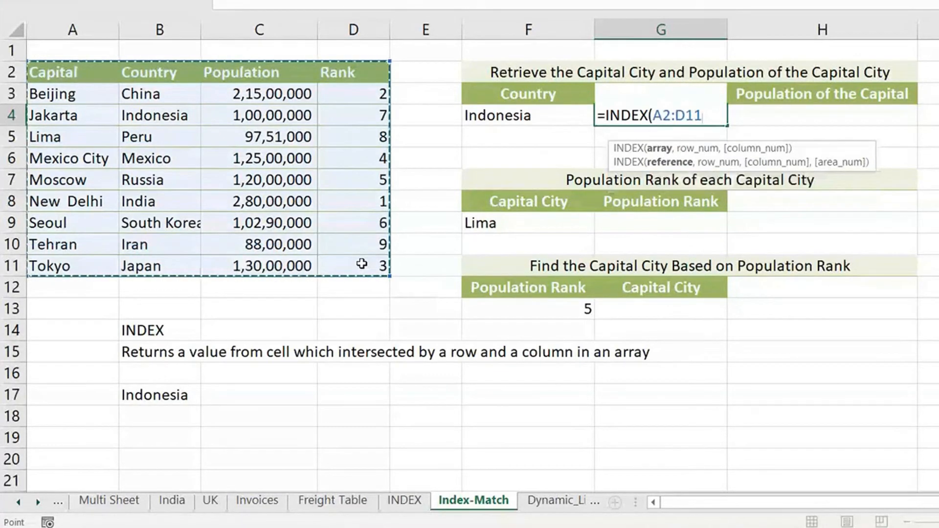
Add MATCH(F4,B2:B11,0) as the row number argument of the INDEX formula in G4.
type(",")
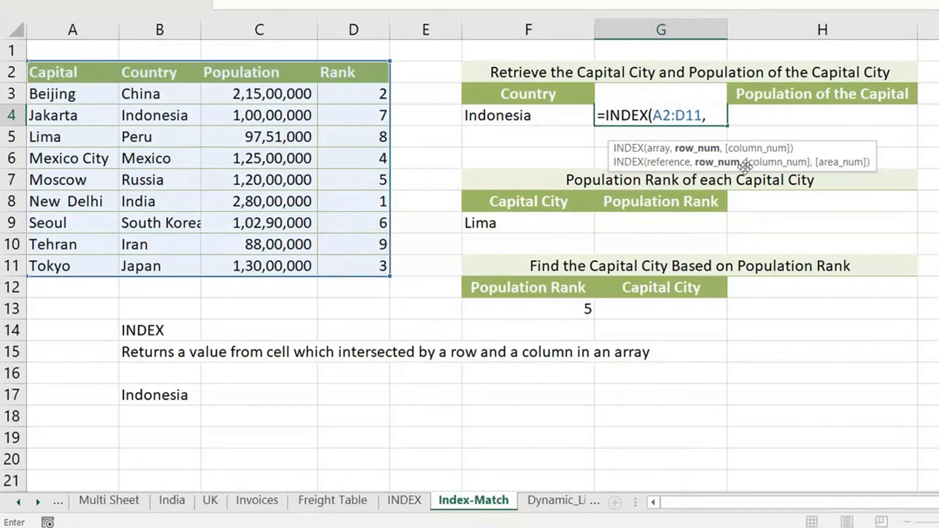
type("ma")
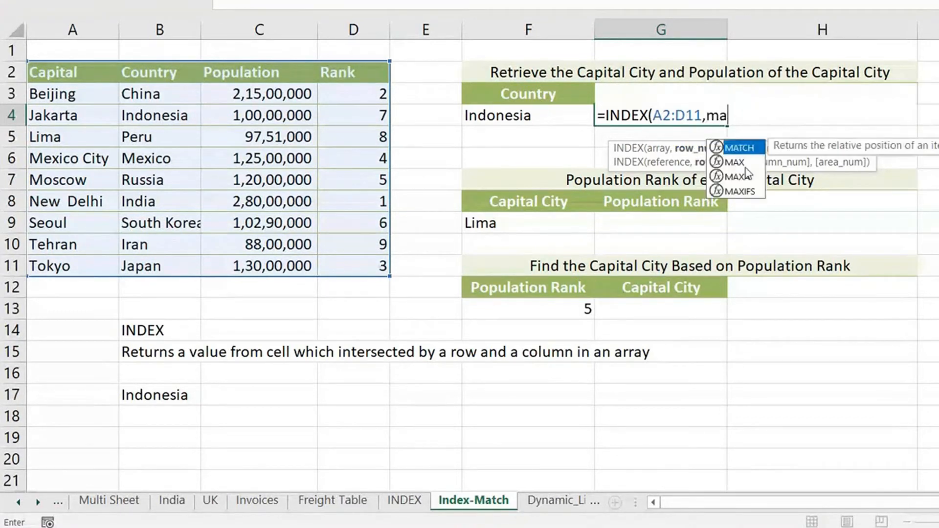
key("Tab")
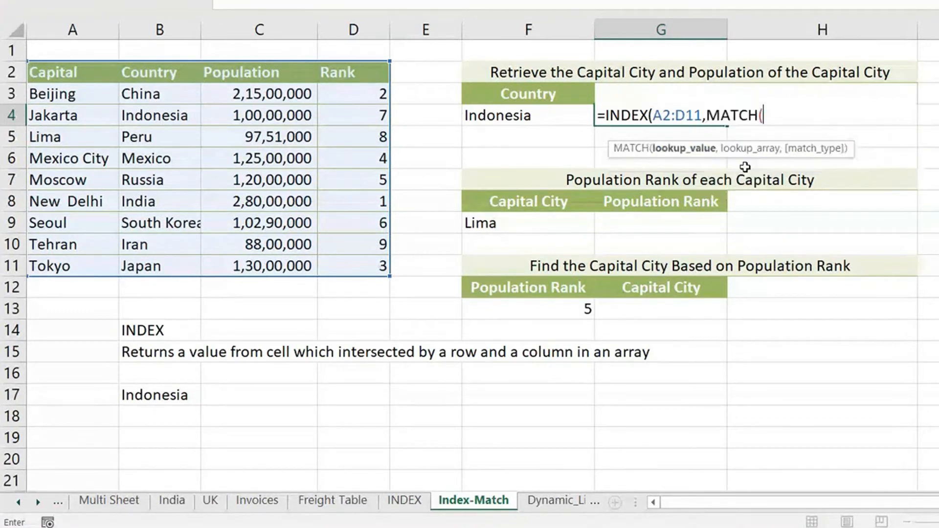
left_click(494, 118)
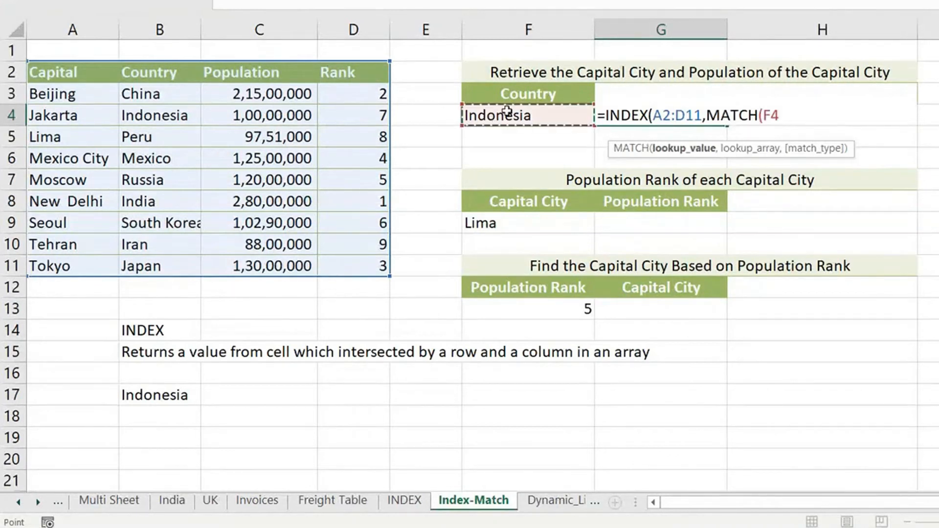
type(",")
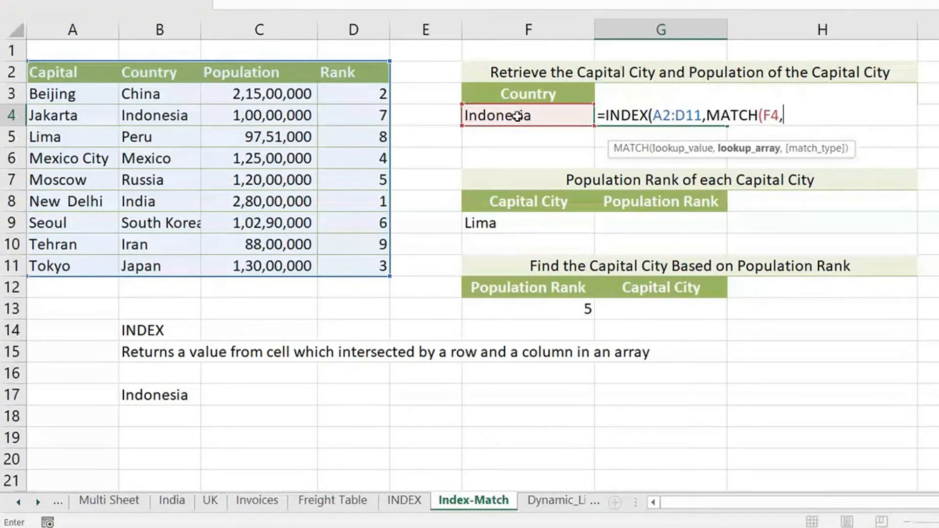
left_click_drag(166, 72, 173, 266)
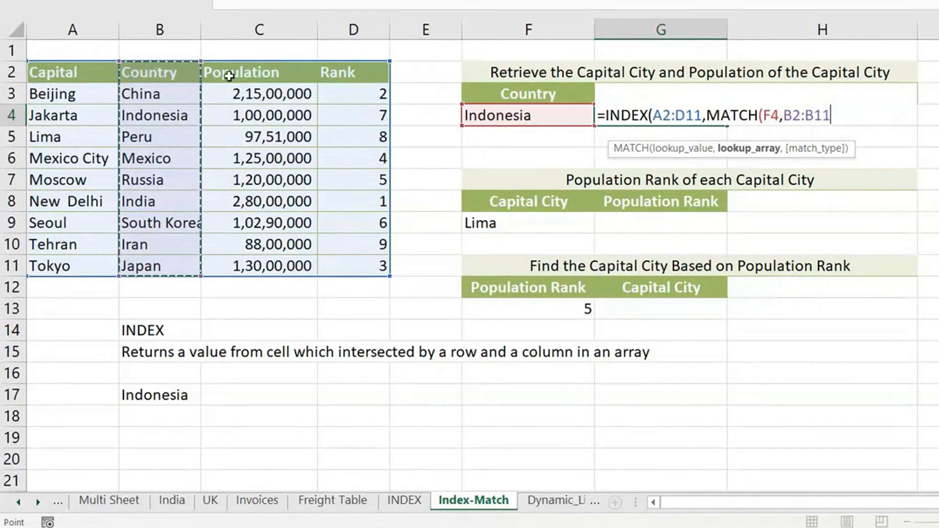
type(",")
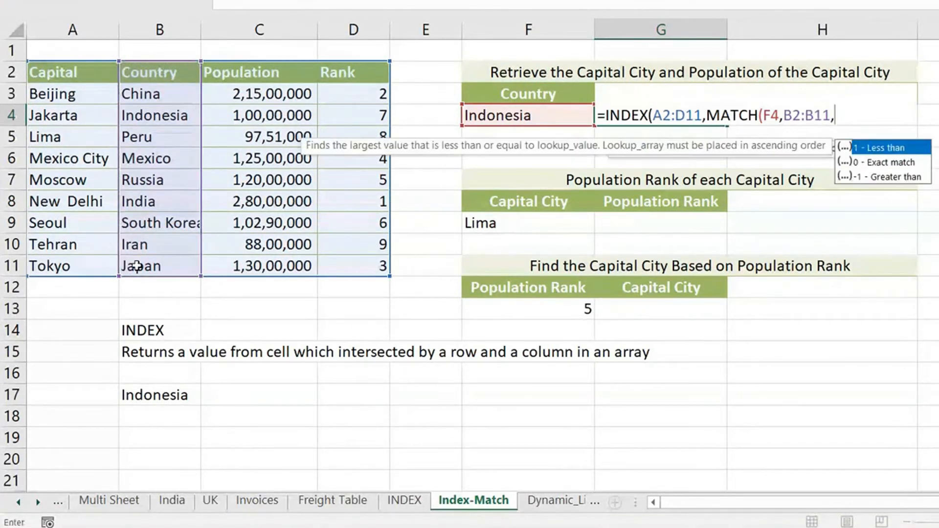
type("0")
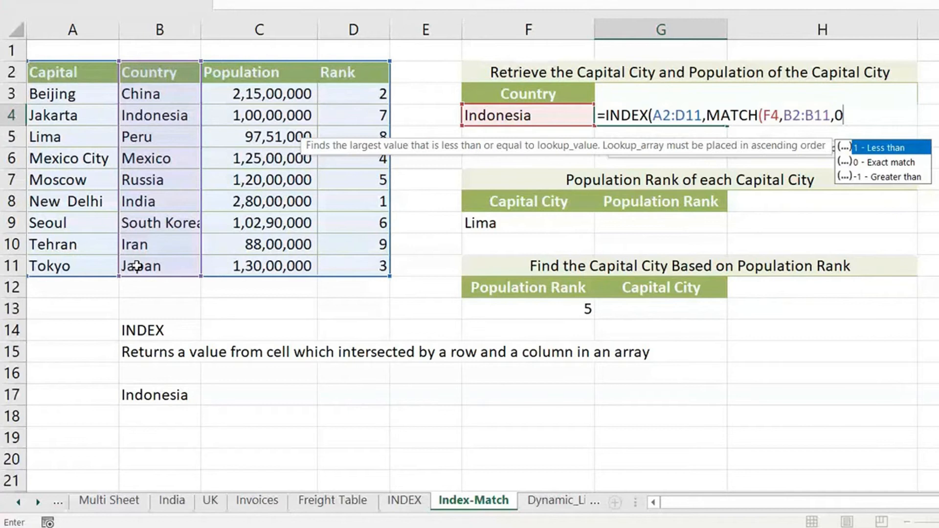
type(")")
Complete the INDEX formula in G4 with 1 as its column number argument, after trying 3.
left_click(784, 119)
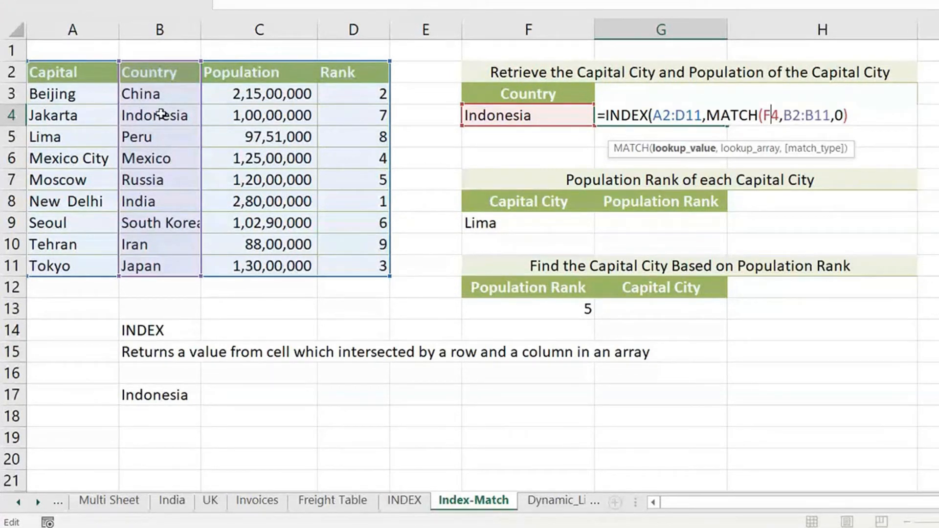
key("End")
type(",")
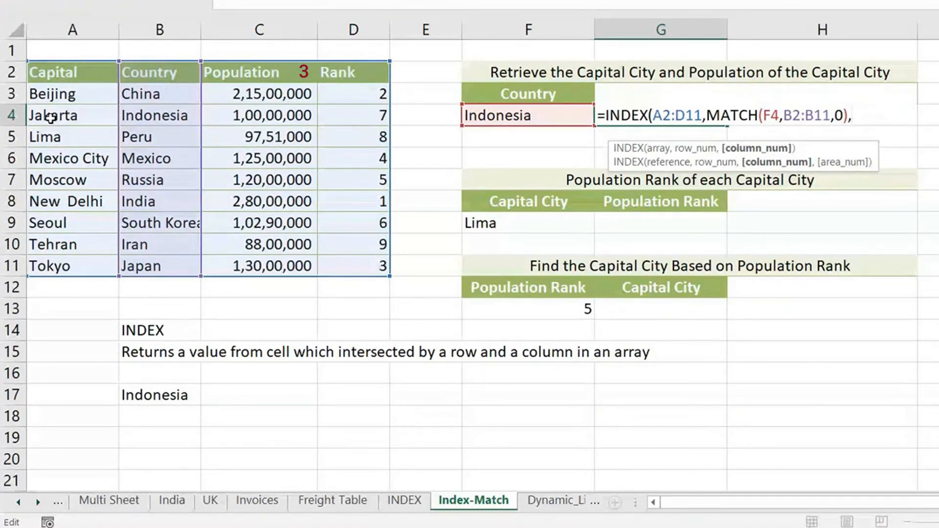
type("3")
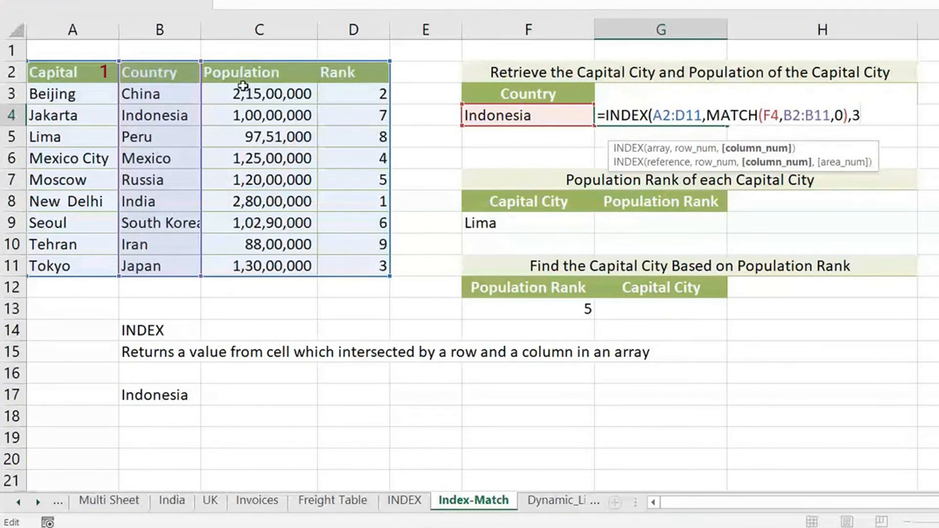
key("BackSpace")
type("1")
left_click_drag(702, 116, 663, 116)
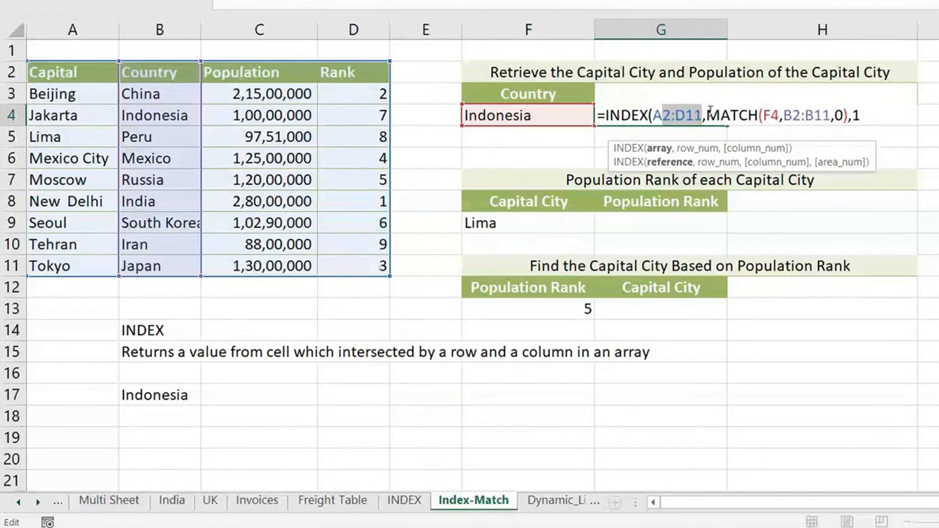
left_click_drag(710, 110, 850, 106)
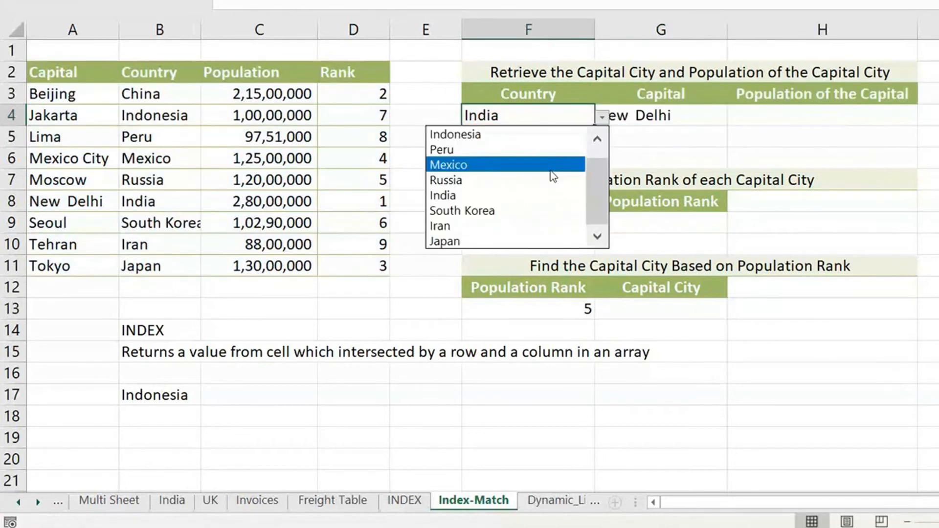
Choose Mexico as the country in F4.
left_click(551, 172)
key("Right")
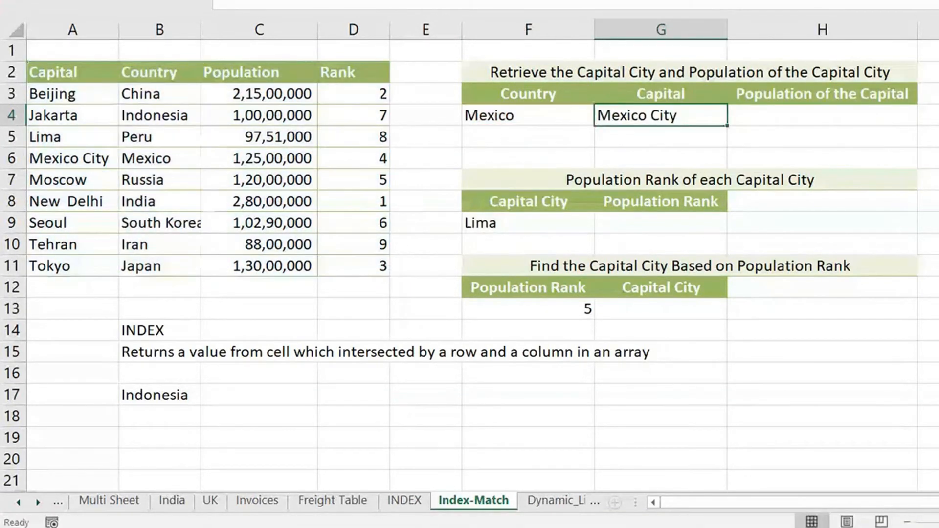
key("Delete")
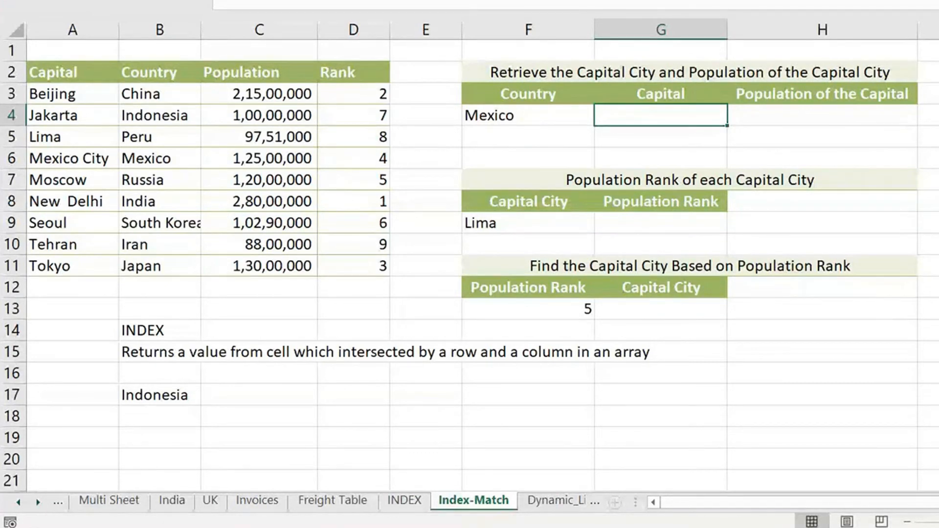
type("=")
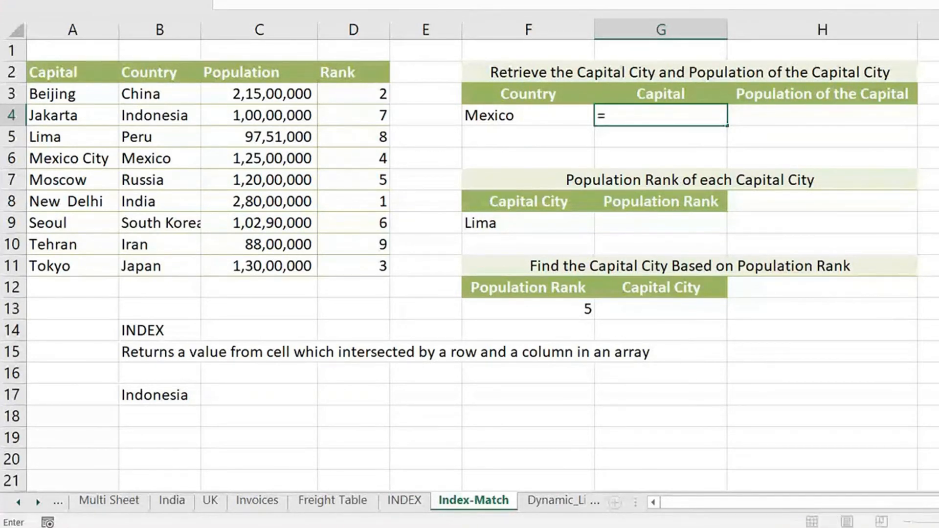
key("Escape")
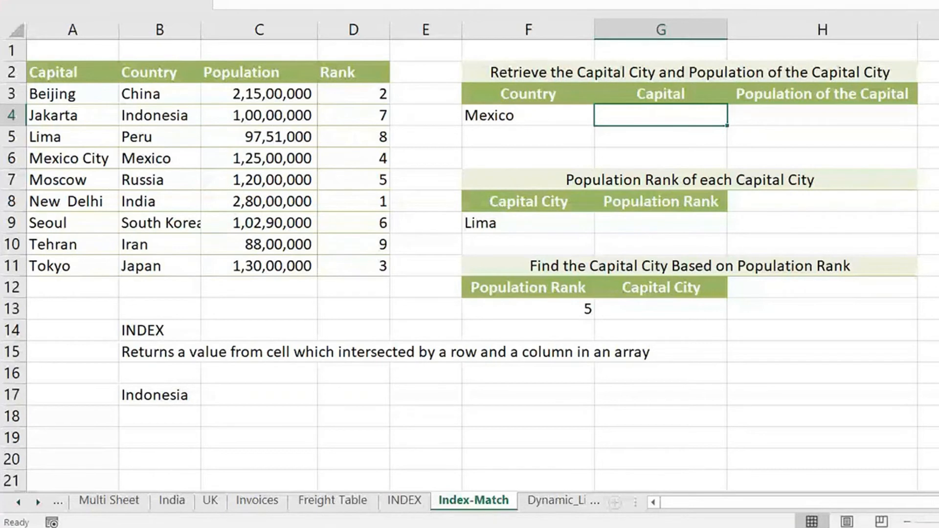
key("Return")
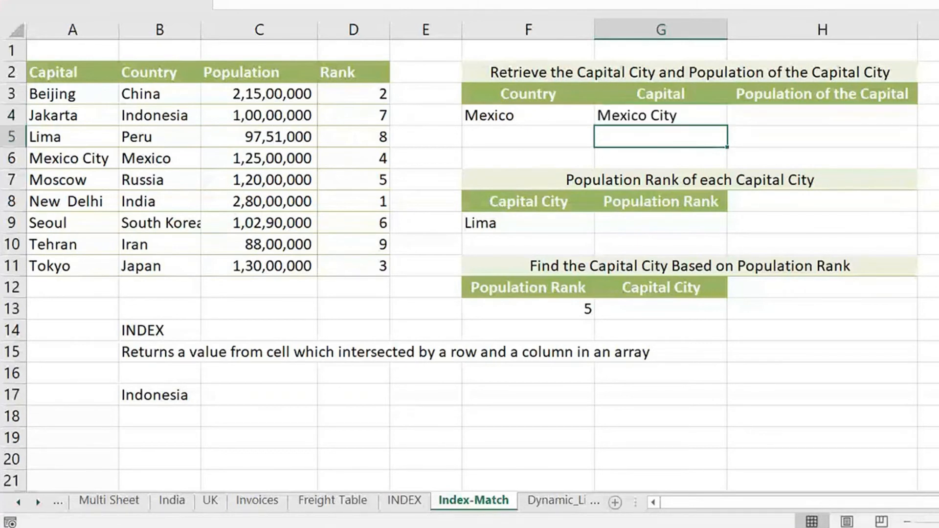
Start an INDEX formula in the Population Rank cell G9 with the whole table A2:D11 as its array.
left_click(631, 223)
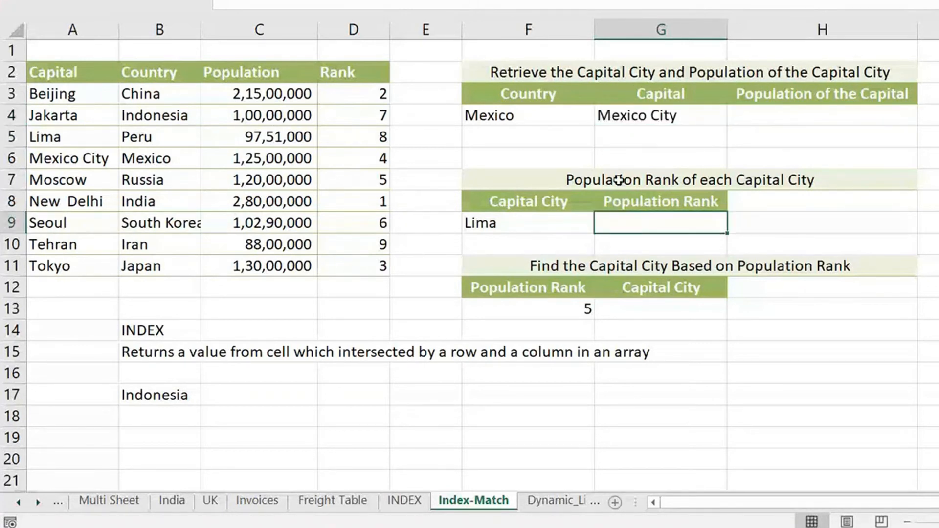
type("=")
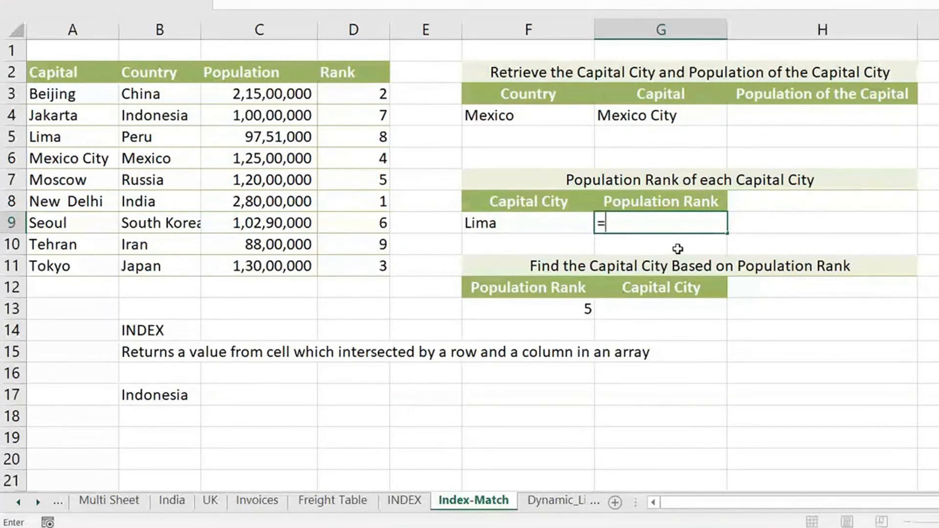
type("INDEX(")
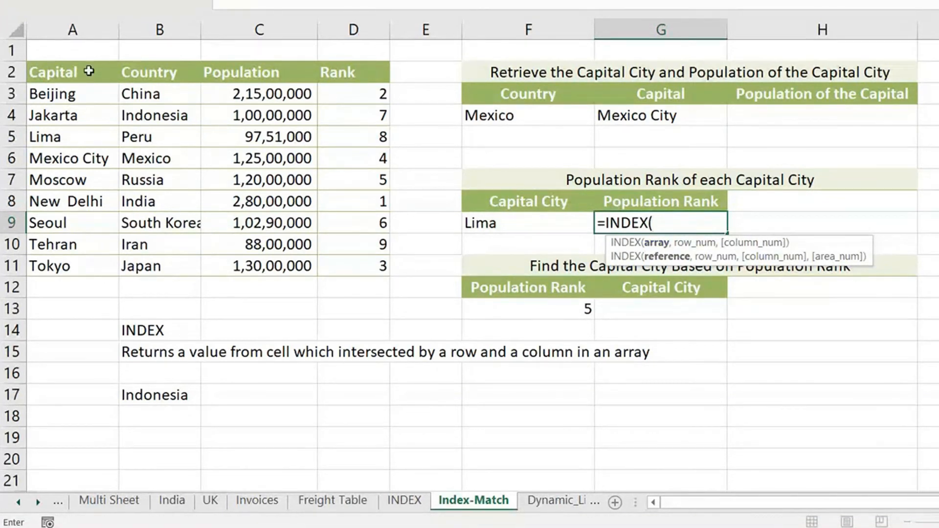
left_click_drag(88, 72, 333, 235)
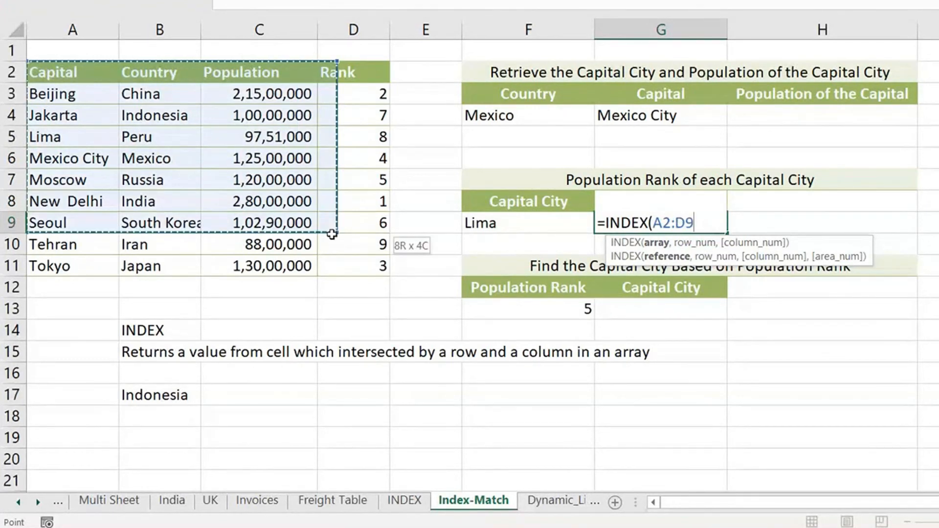
left_click_drag(332, 235, 384, 270)
type(",")
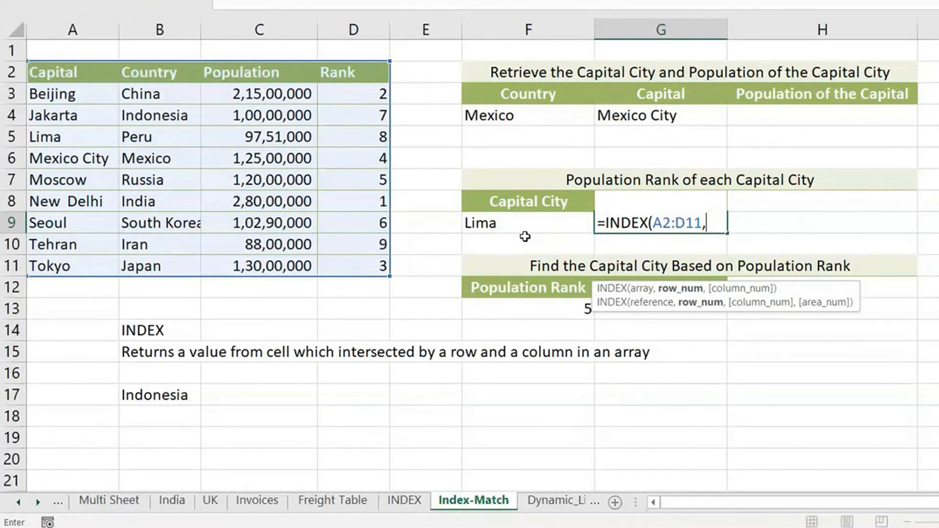
Add MATCH(F9,A2:A11,0) as the row number argument of the INDEX formula in G9.
type("MATCH(")
left_click(534, 224)
type(",")
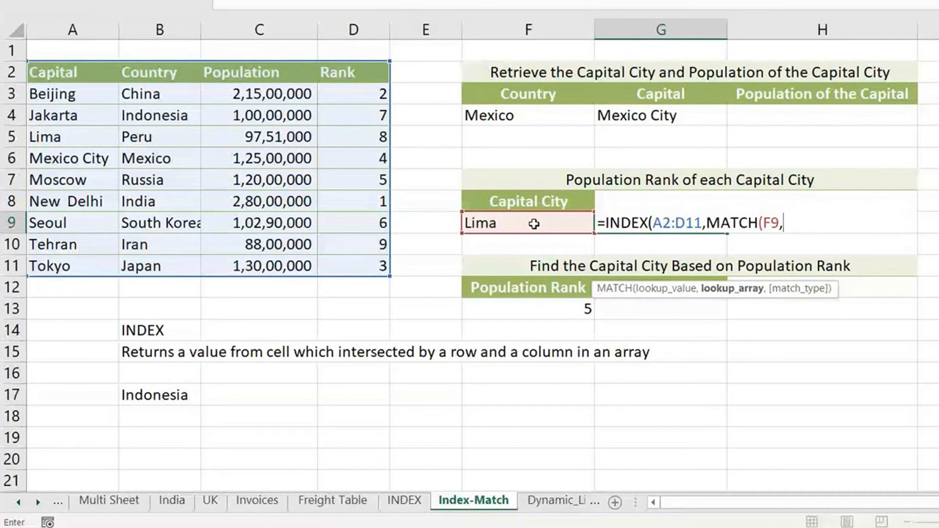
left_click_drag(63, 72, 70, 270)
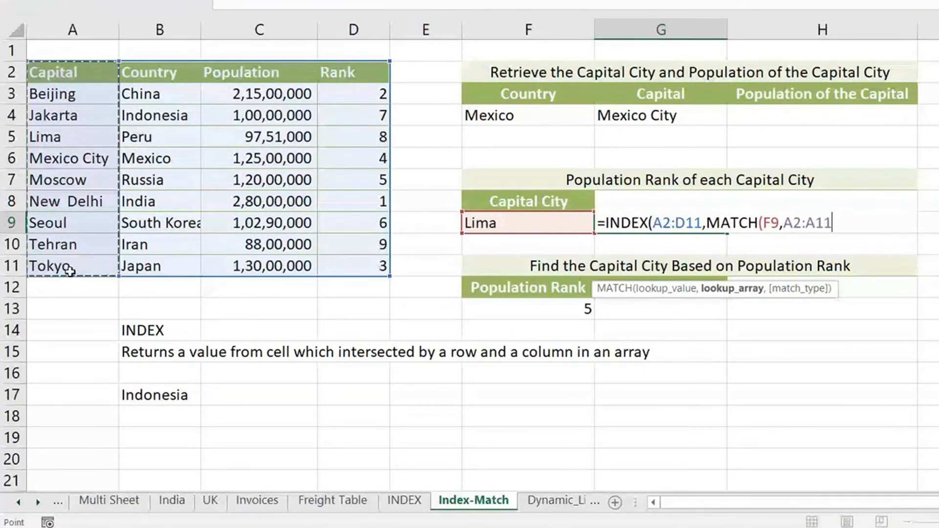
type(",0")
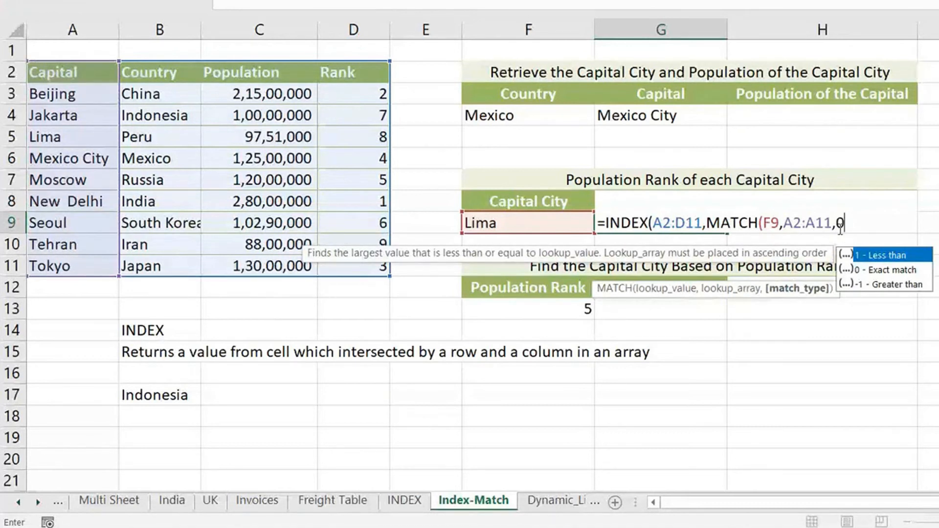
type("),")
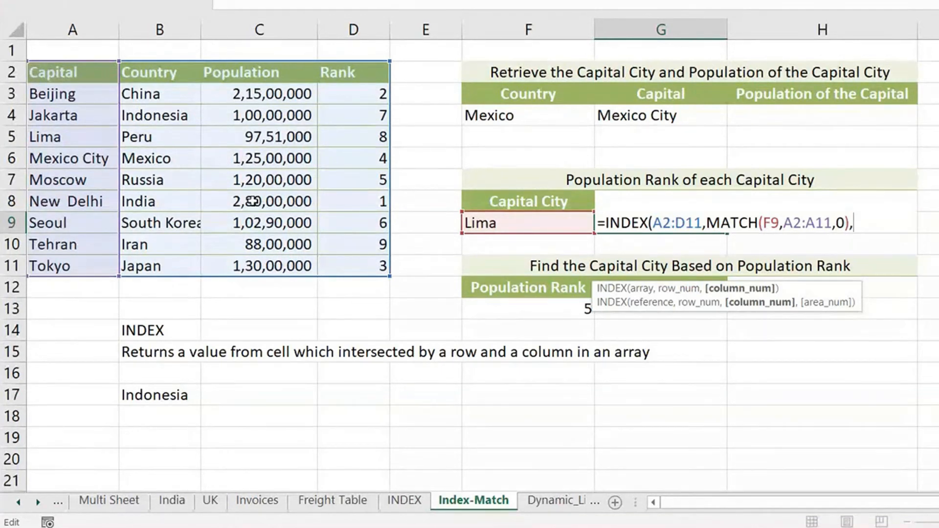
Set the column number argument of the INDEX formula in G9 to 4 and enter the formula.
type(",")
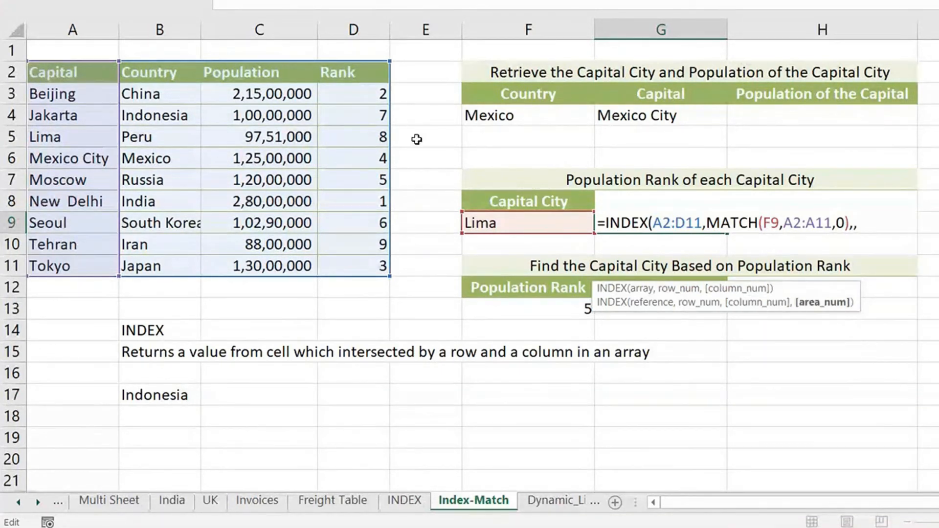
key("BackSpace")
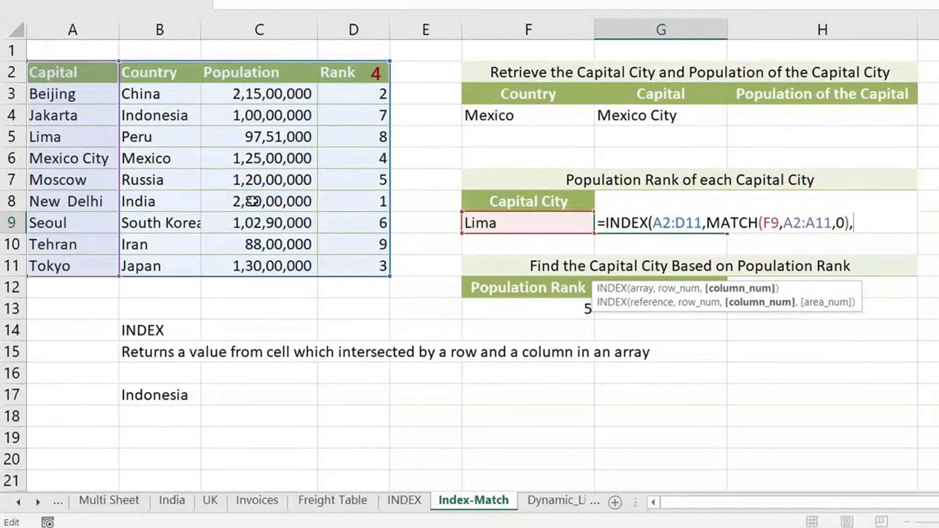
type("4")
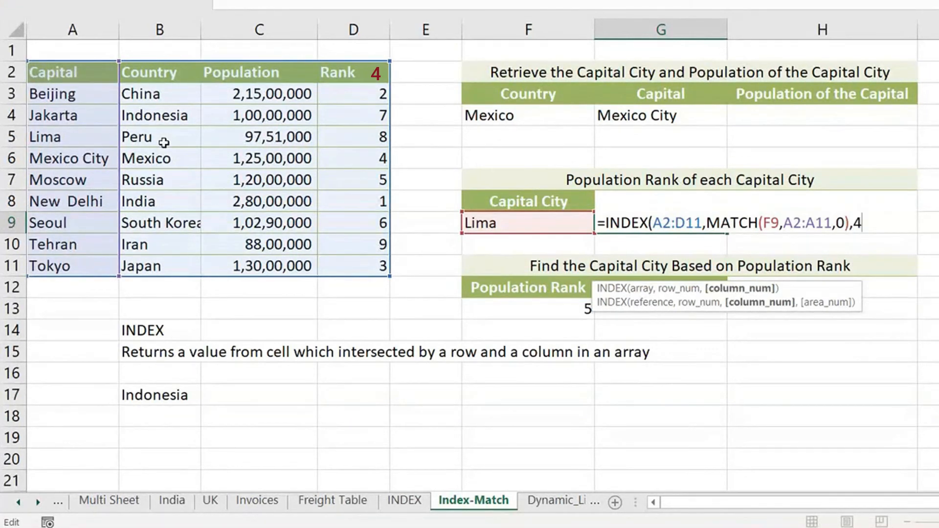
key("BackSpace")
type(")")
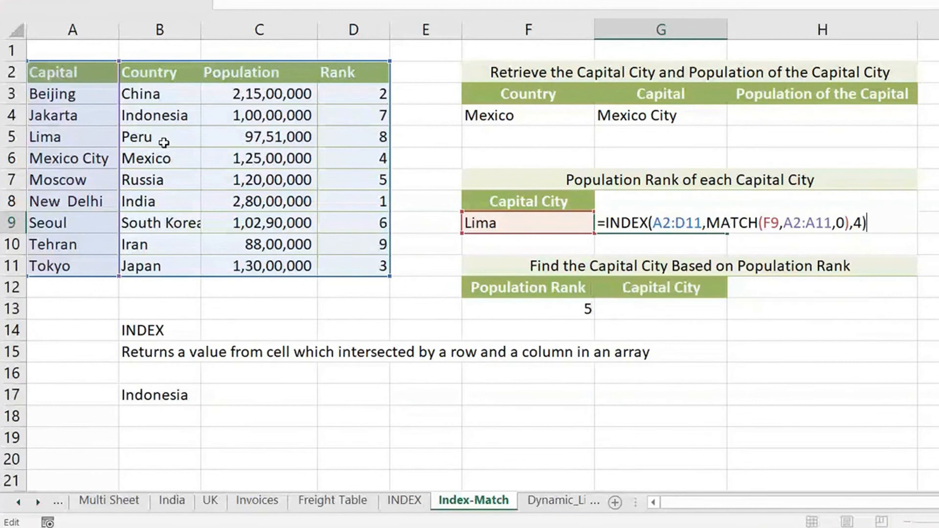
key("Return")
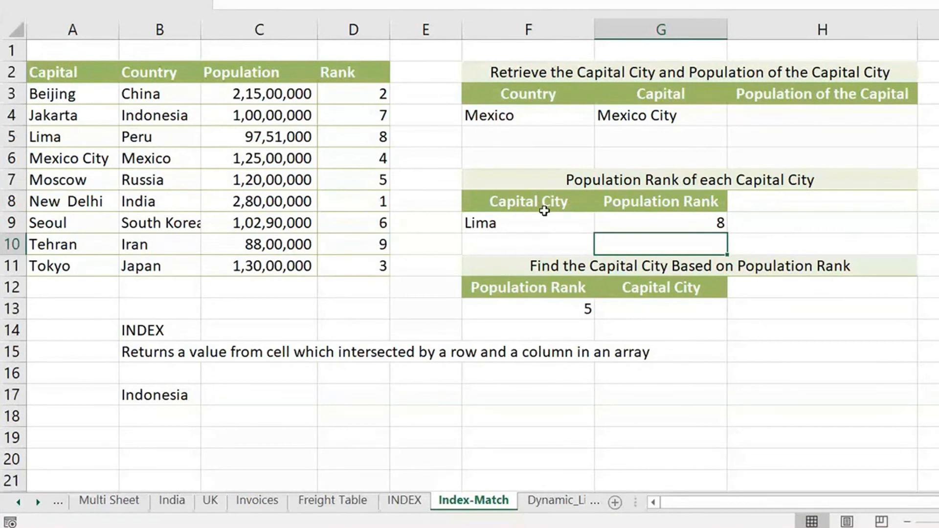
Choose Mexico City as the capital city in F9.
left_click(572, 221)
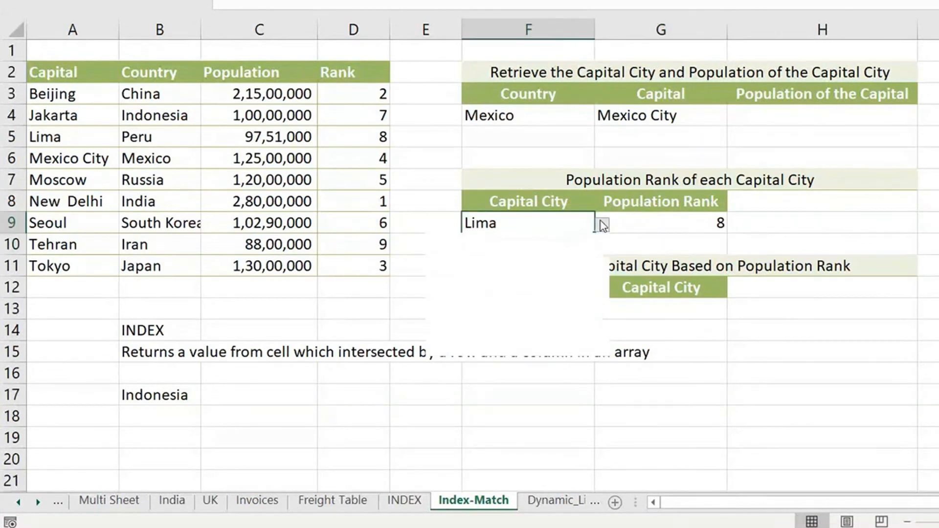
left_click(602, 226)
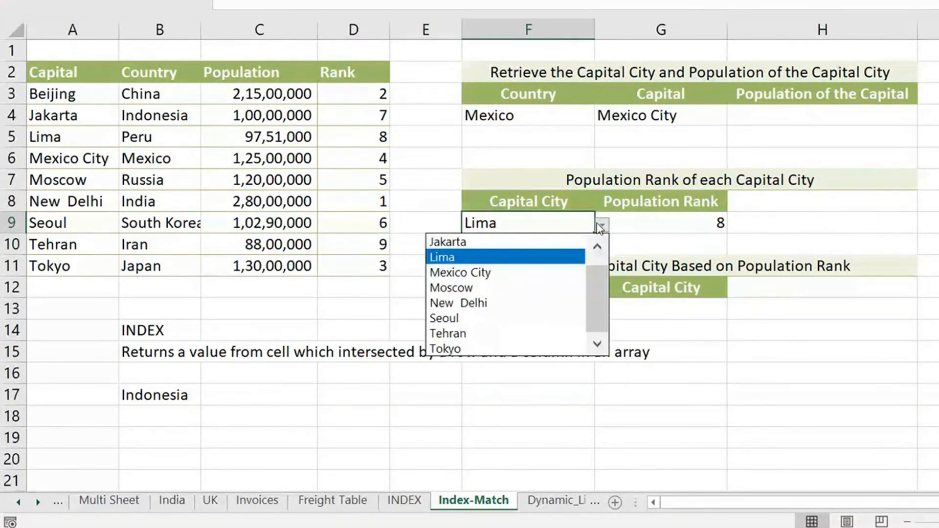
left_click(568, 273)
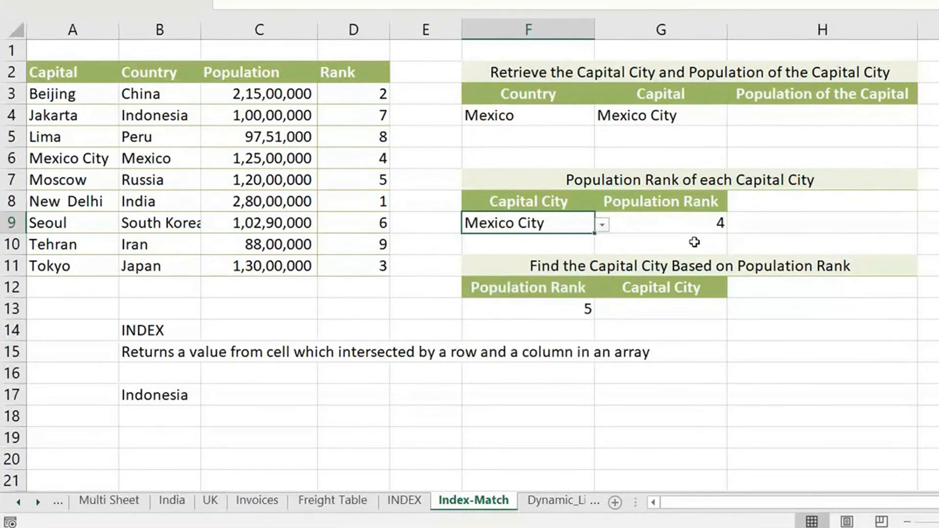
Start an INDEX formula in the Capital City cell G13 of the population rank lookup.
left_click(694, 309)
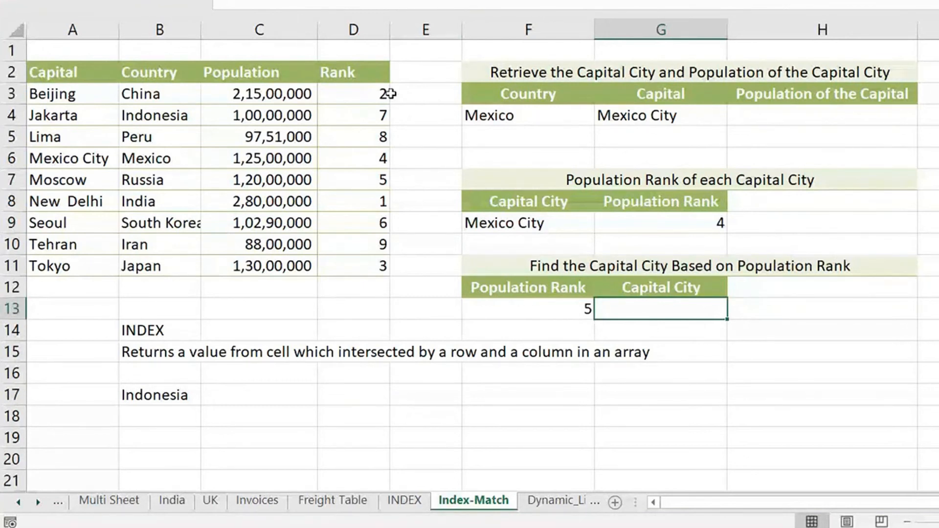
left_click_drag(390, 94, 378, 273)
left_click_drag(72, 94, 72, 266)
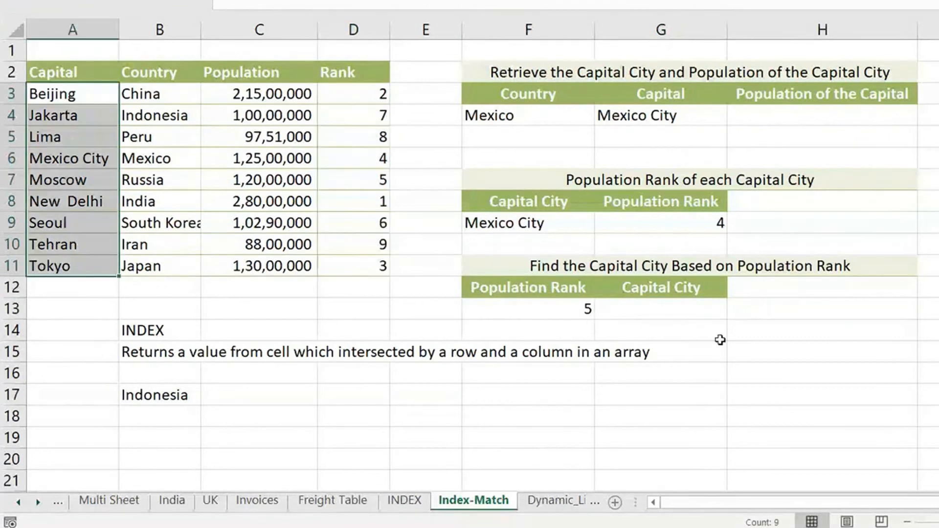
left_click(681, 313)
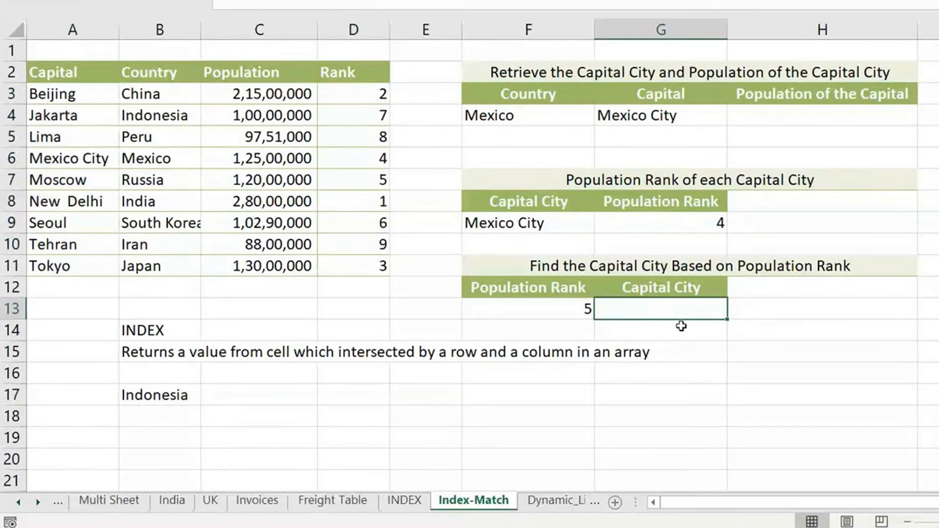
type("=")
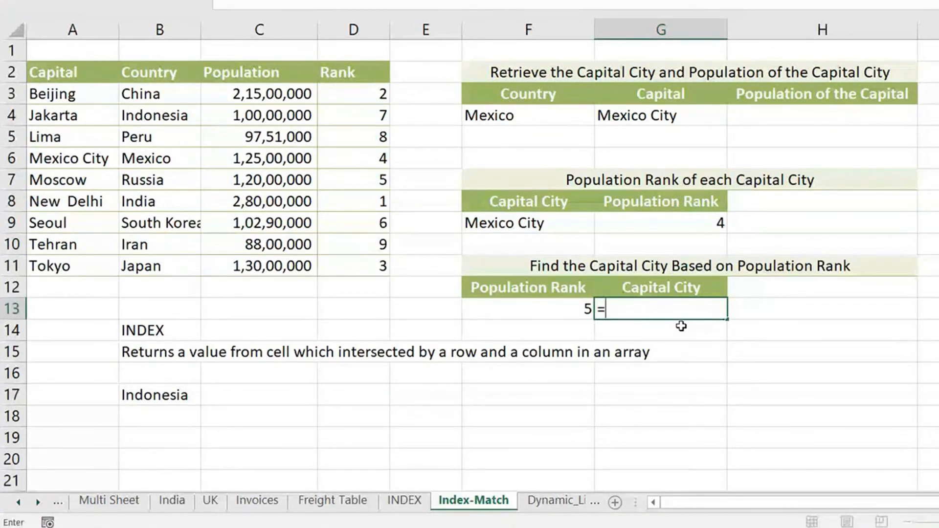
type("INDEX(")
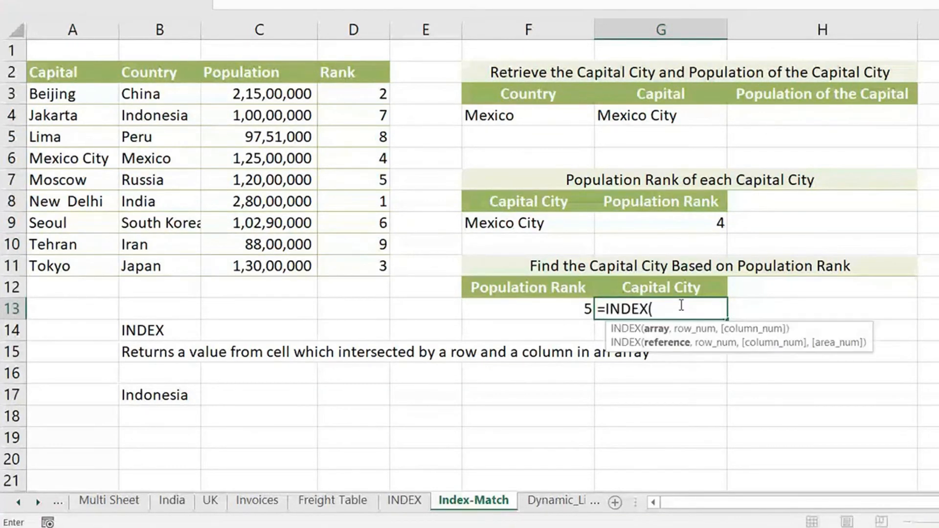
left_click_drag(54, 73, 356, 256)
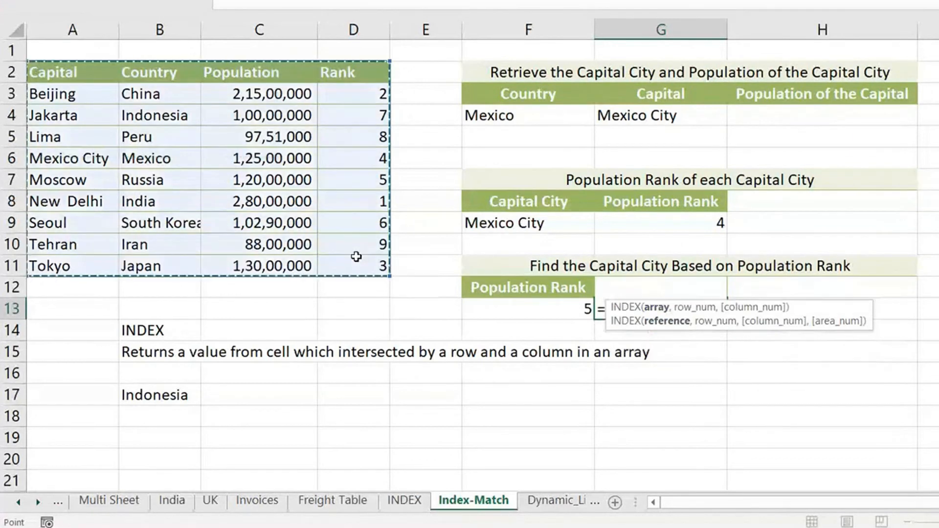
key("BackSpace")
key("BackSpace")
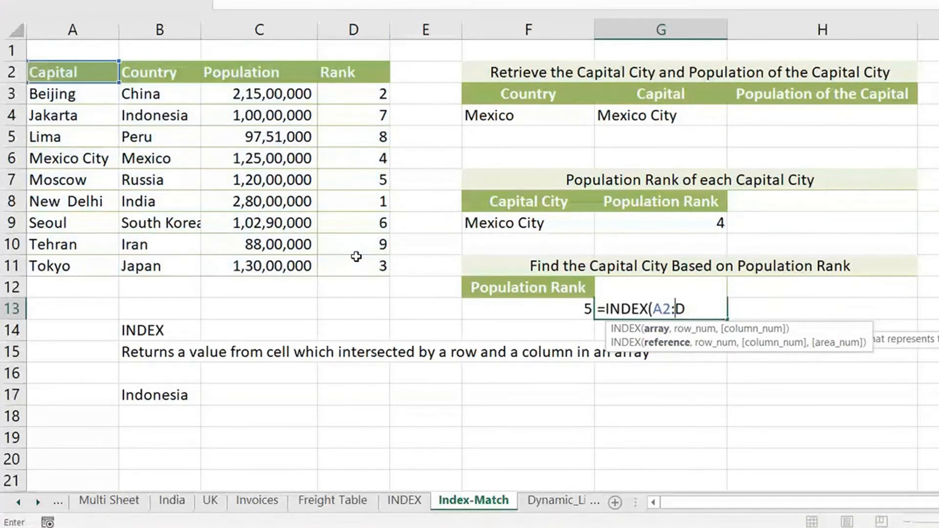
key("BackSpace")
key("BackSpace")
key("BackSpace")
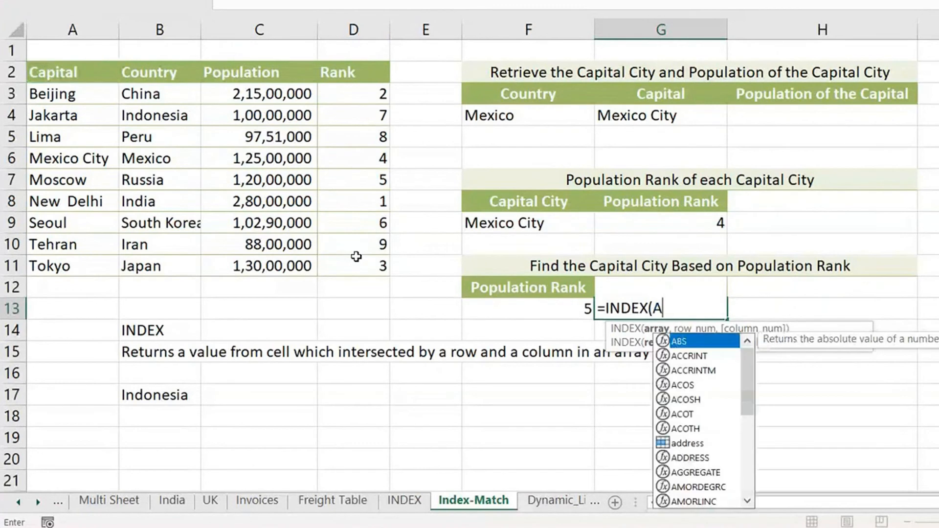
key("BackSpace")
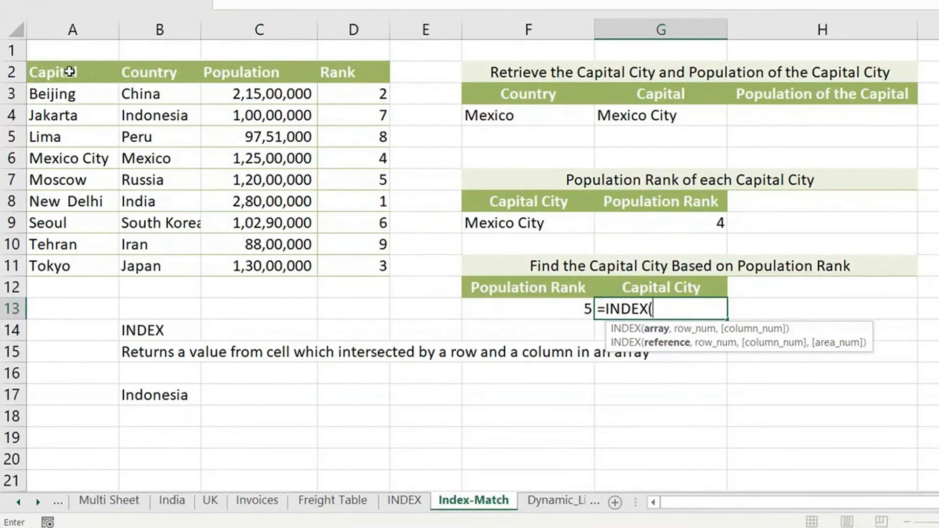
Set A2:A11 as the array of the INDEX formula in G13 and add MATCH(F13,D2:D11,0) as its row number.
left_click_drag(69, 72, 68, 265)
type(",")
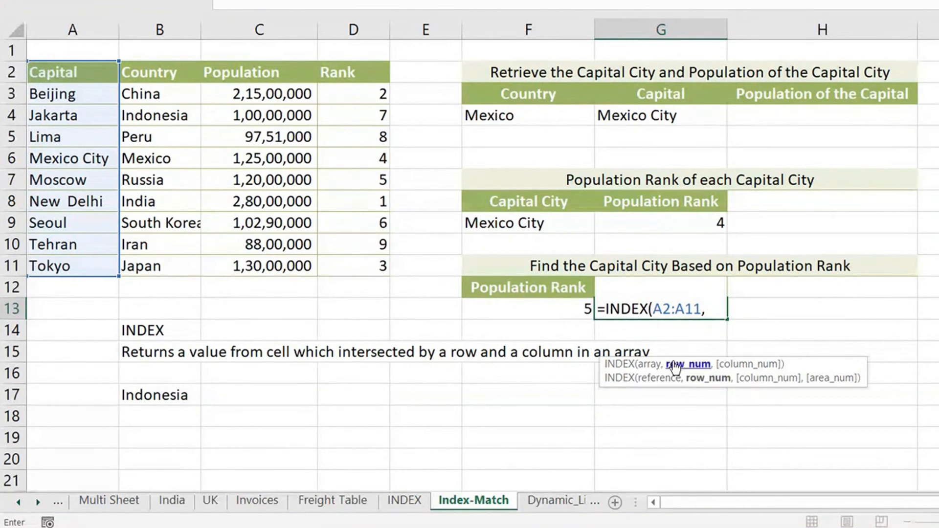
type("MATCH(")
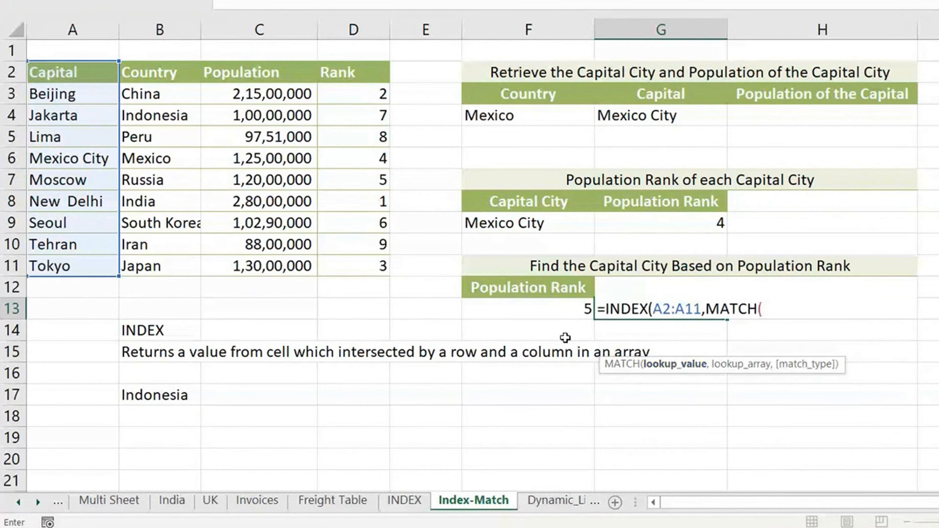
left_click(561, 310)
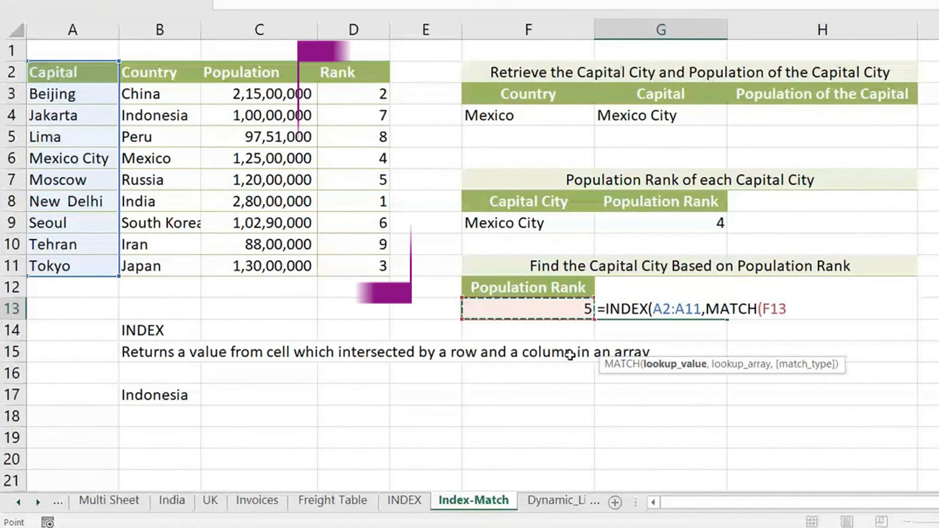
type(",")
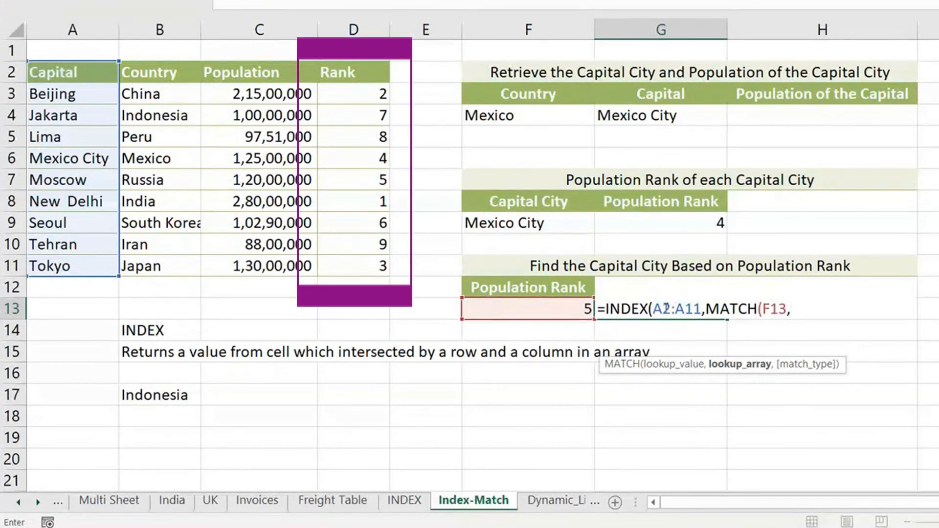
left_click_drag(353, 72, 353, 266)
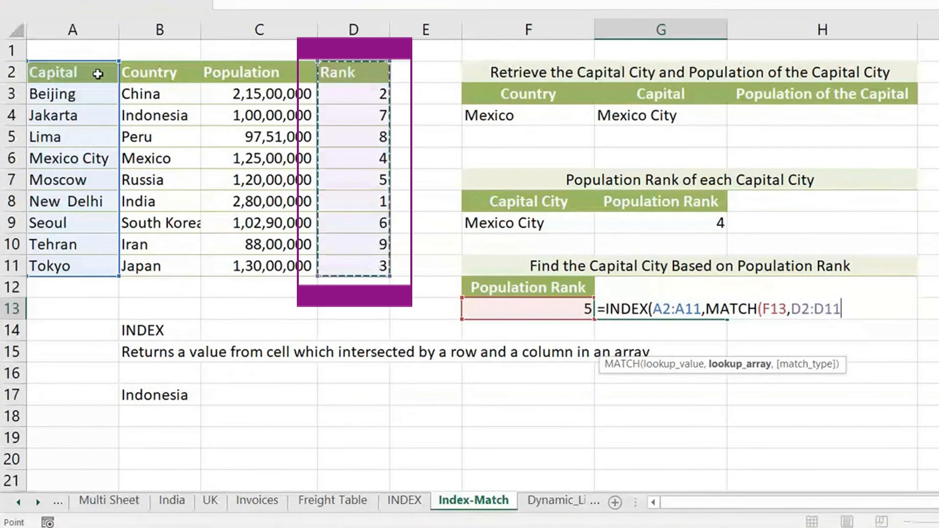
type(",0")
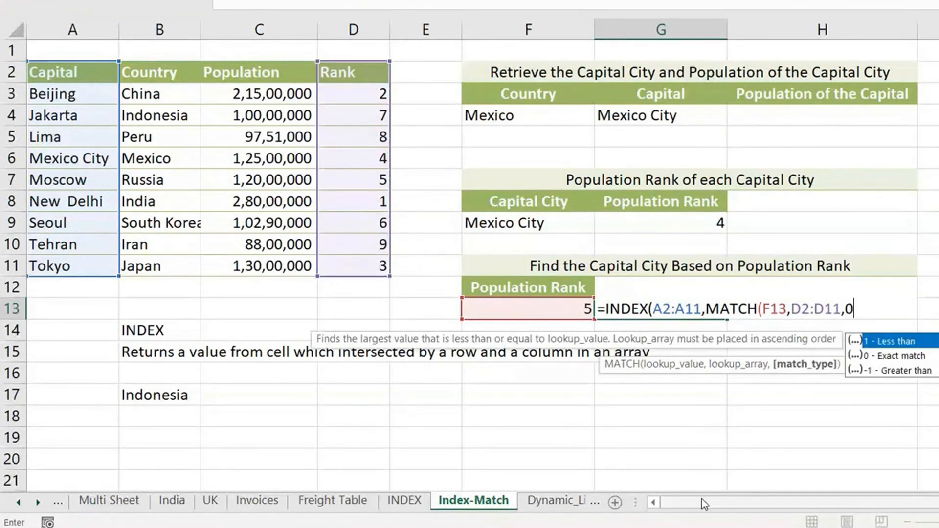
type(")")
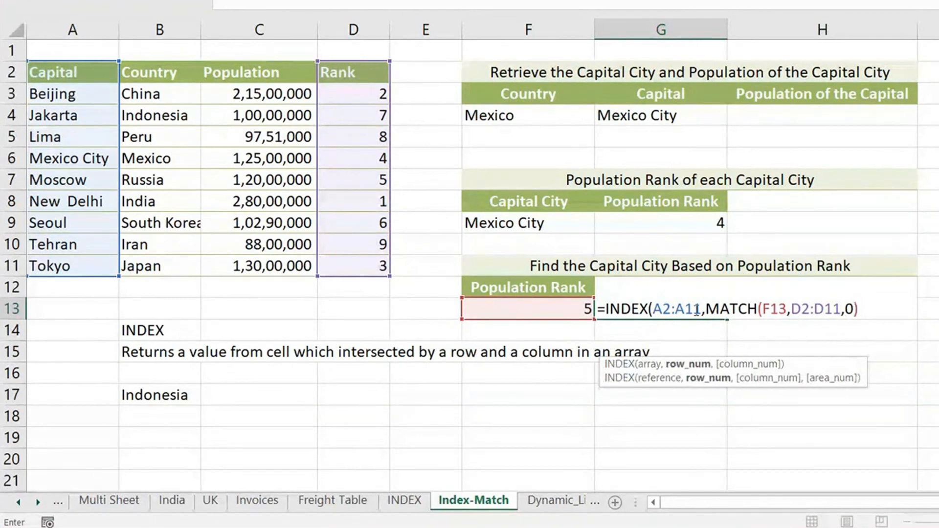
Review the array and row number arguments in G13, and enter the formula without a column number.
left_click_drag(699, 309, 654, 308)
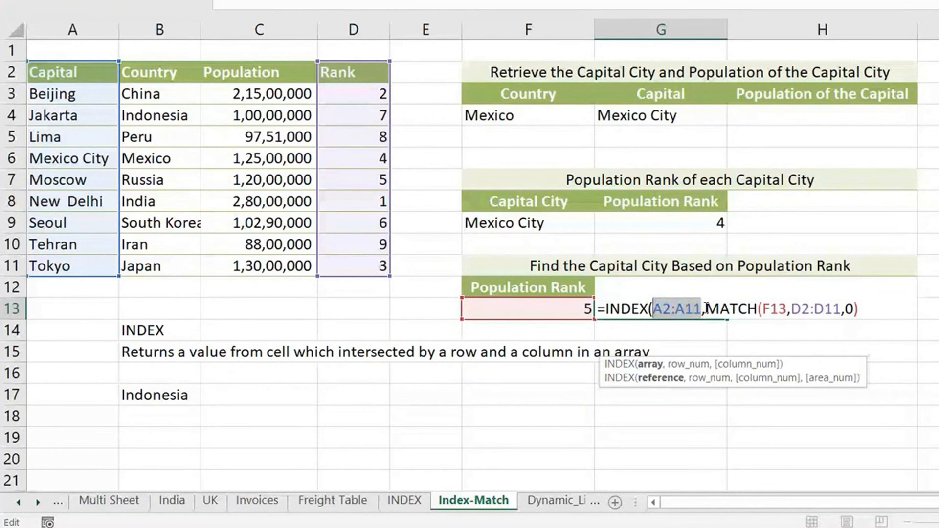
left_click_drag(706, 309, 860, 312)
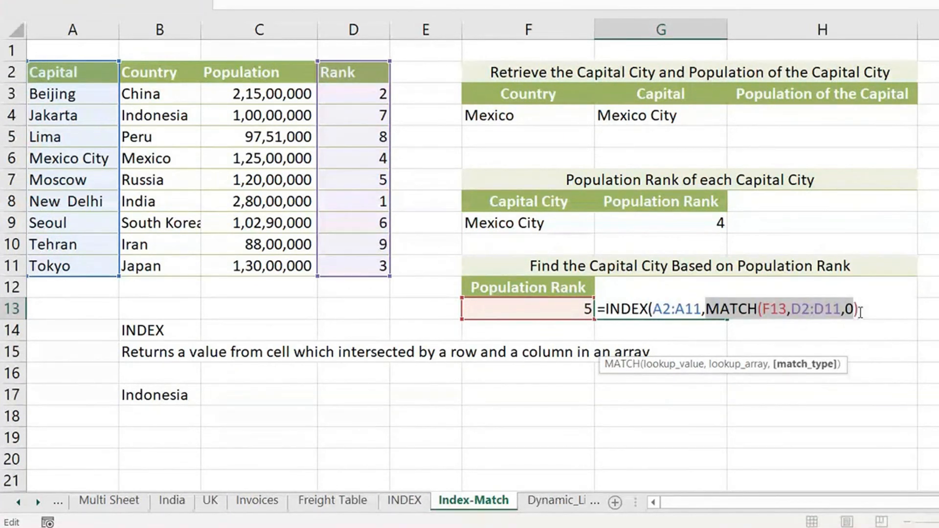
left_click(860, 313)
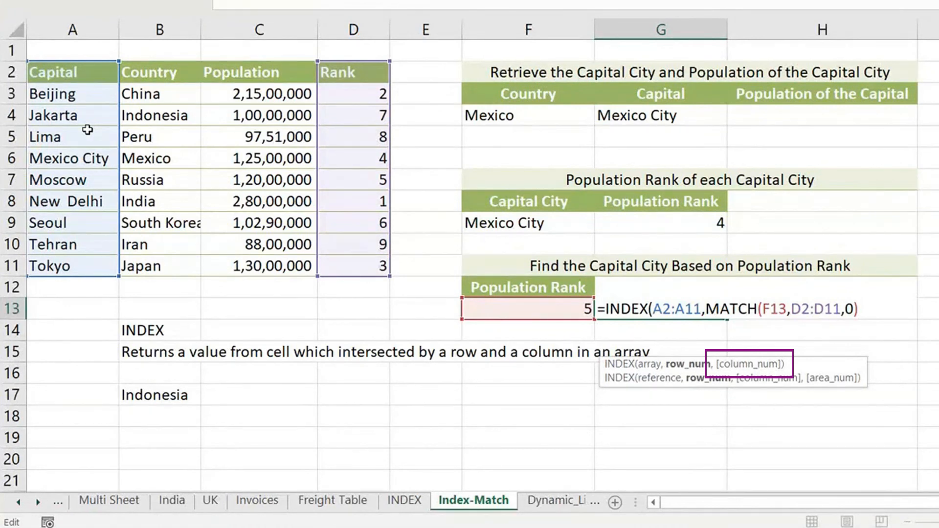
type(")")
key("Return")
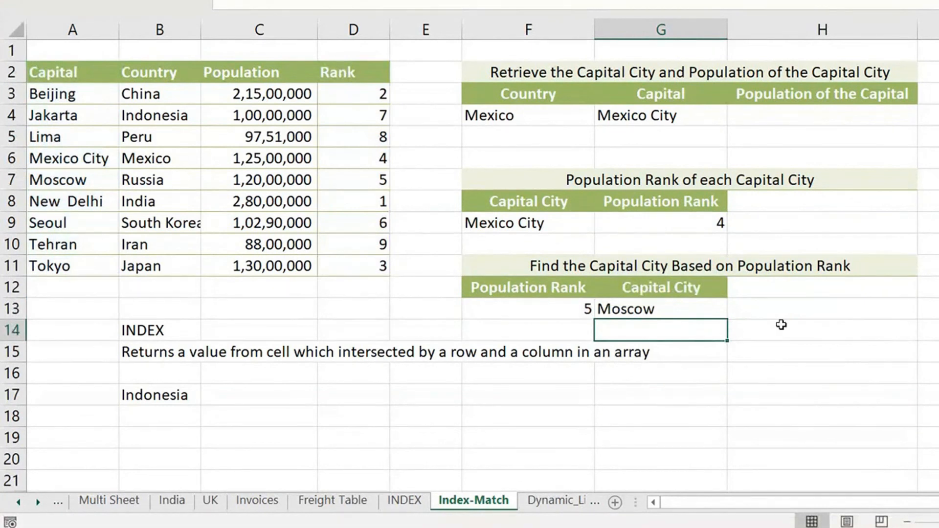
Add 1 as the column number argument of the INDEX formula in G13 and enter it.
double_click(706, 309)
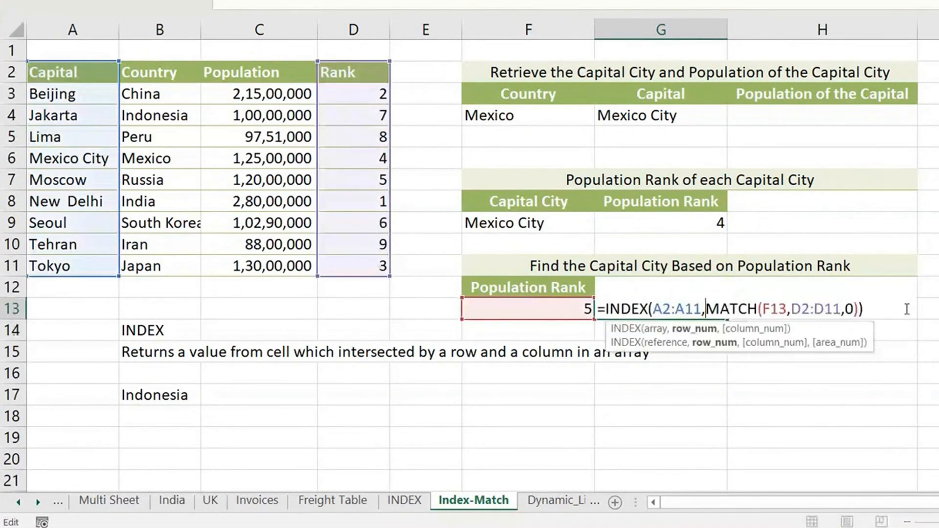
left_click(906, 309)
key("BackSpace")
type(",")
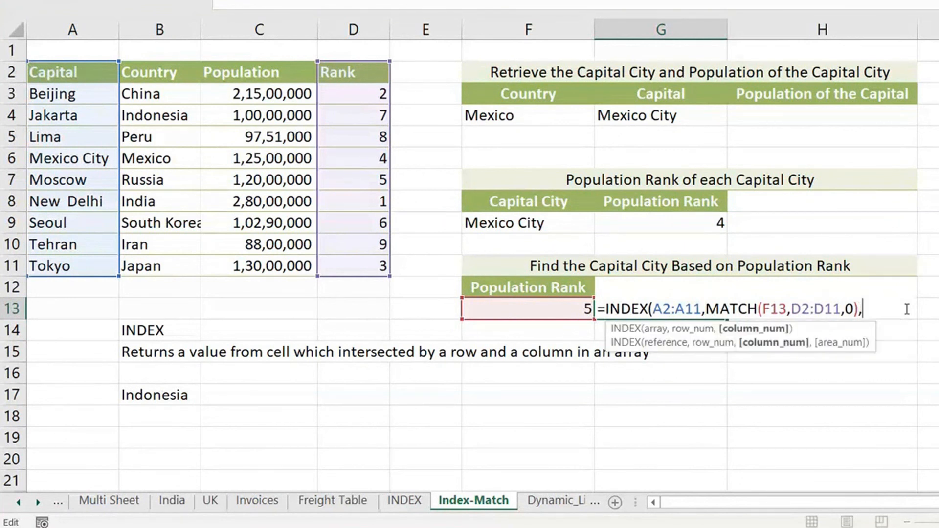
type("1")
key("Return")
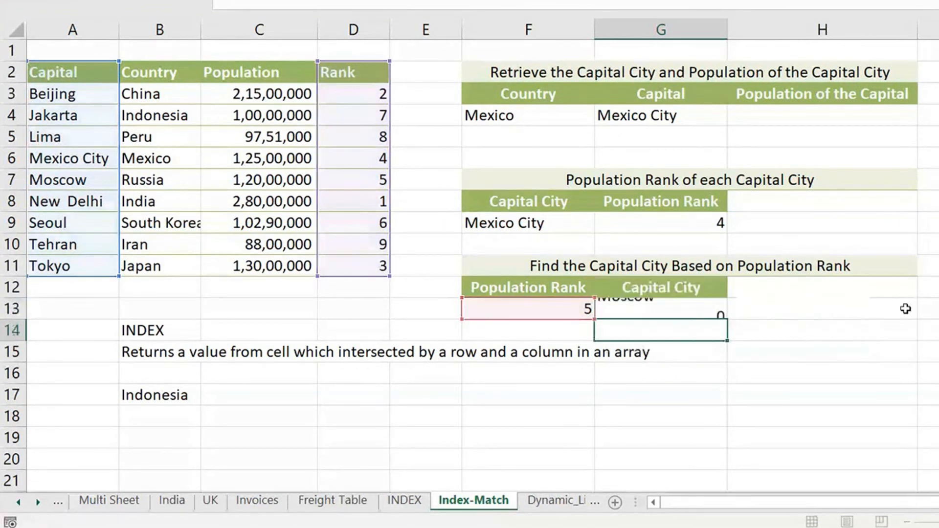
Remove the column number argument from the INDEX formula in G13.
double_click(661, 308)
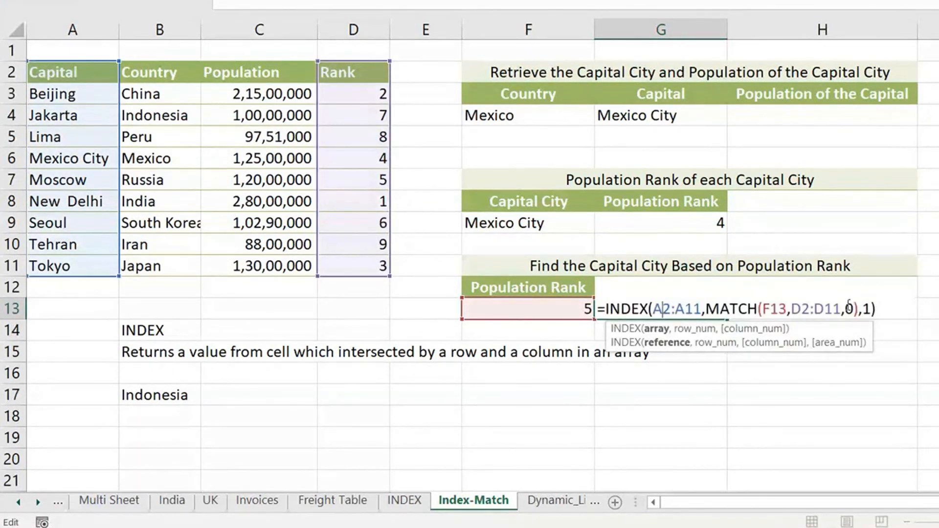
left_click(888, 308)
key("BackSpace")
key("BackSpace")
key("BackSpace")
type(")")
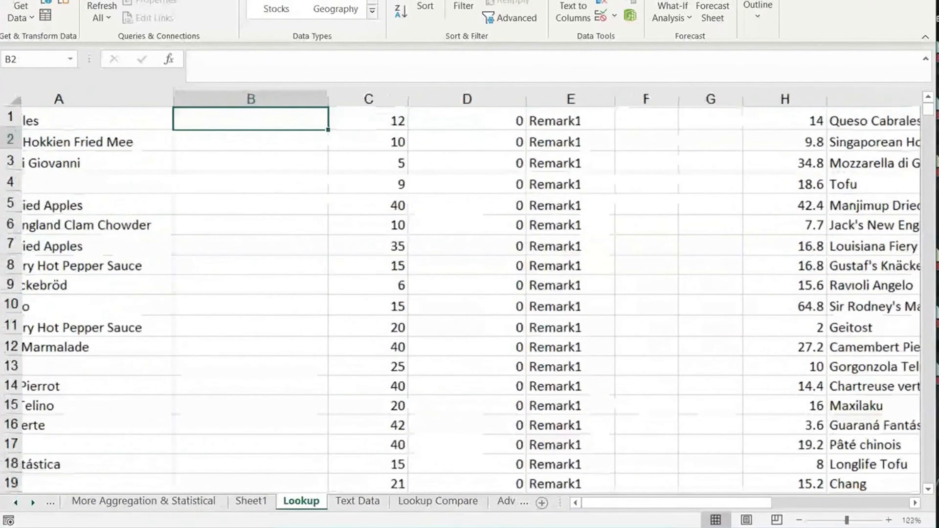
Start an INDEX formula in the first Unit Price cell B2 of the Lookup sheet with column H as the array.
scroll(462, 291, "up", 2)
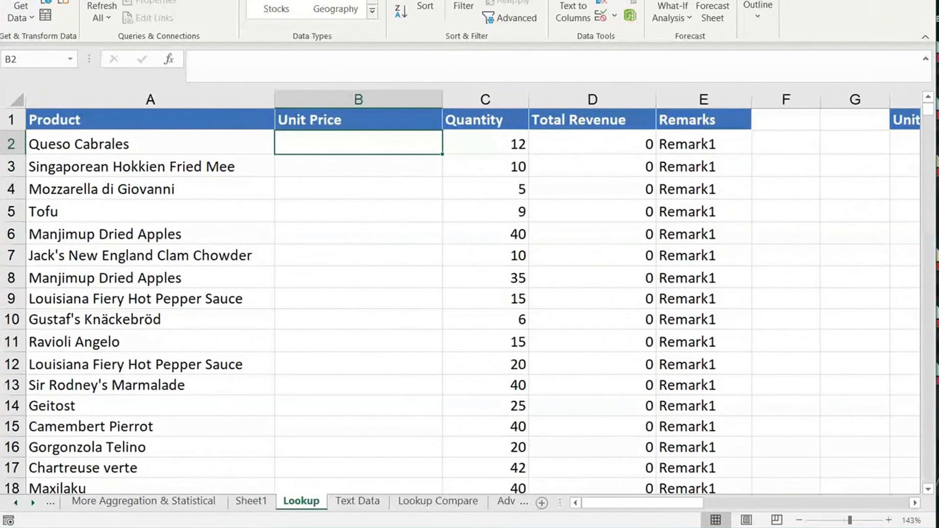
scroll(461, 291, "down", 2)
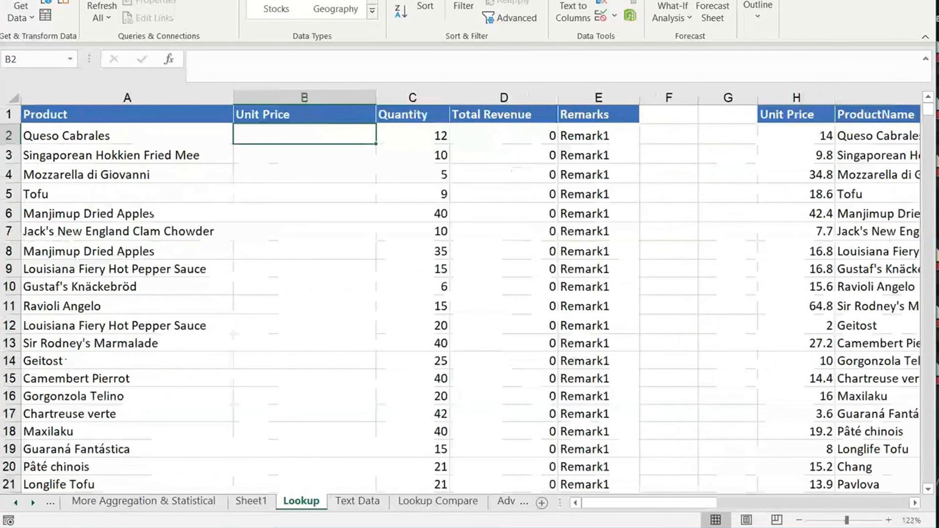
type("=INDEX(")
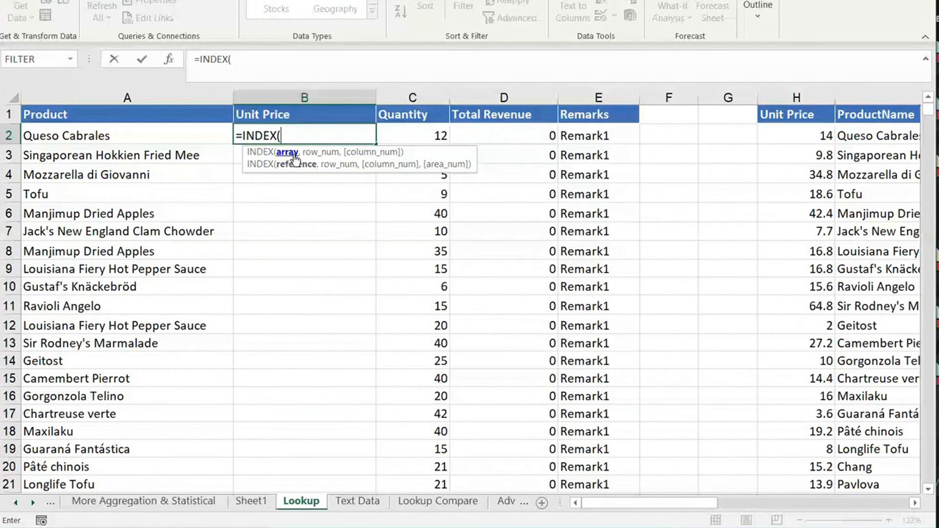
left_click(796, 96)
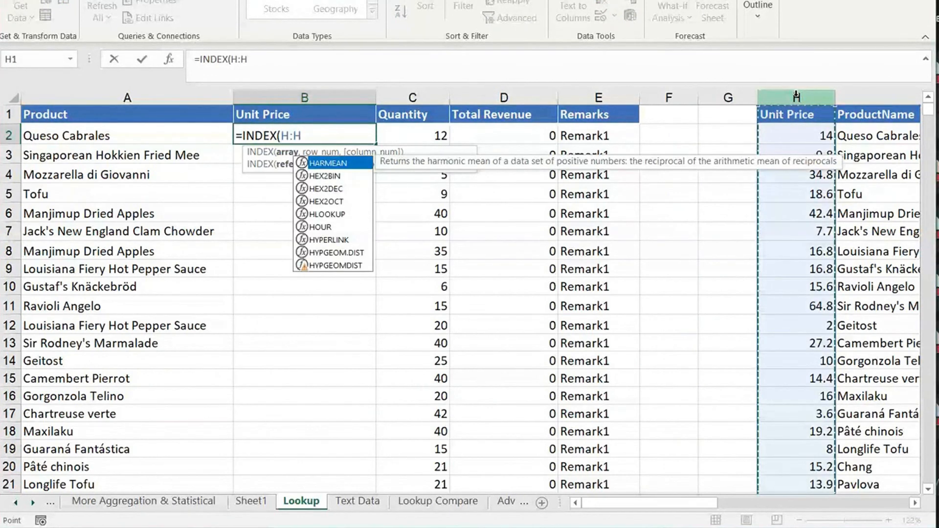
Add MATCH(A2,I:I,0) as the row number argument of the INDEX formula in B2 and enter the formula.
type(",MATCH(A2,")
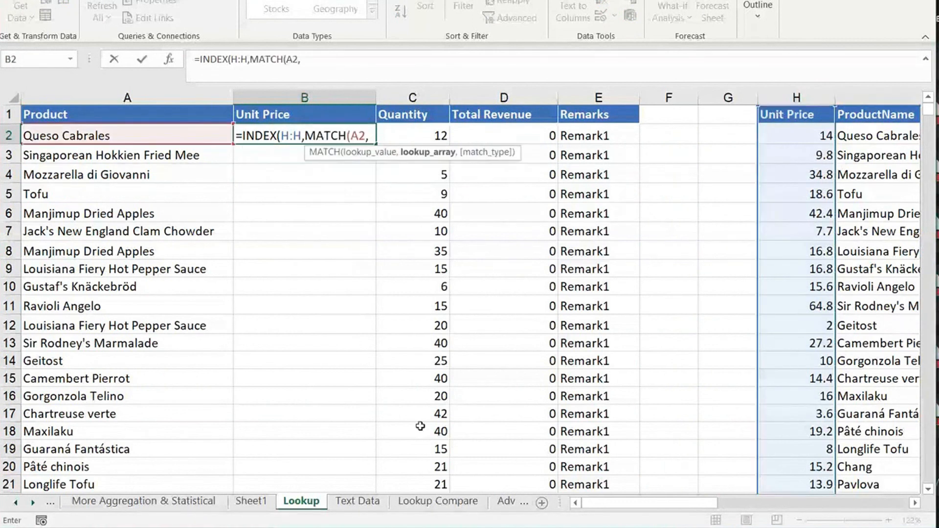
type("I:I,")
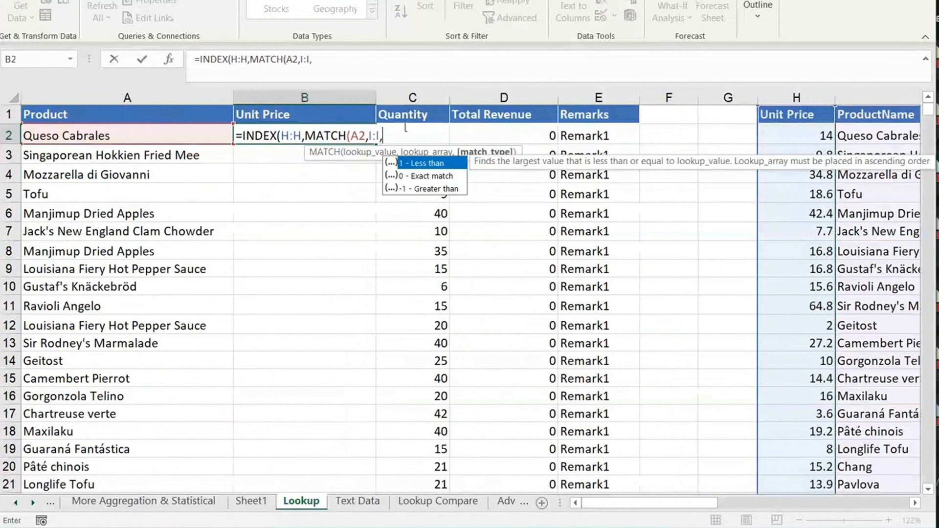
type("0")
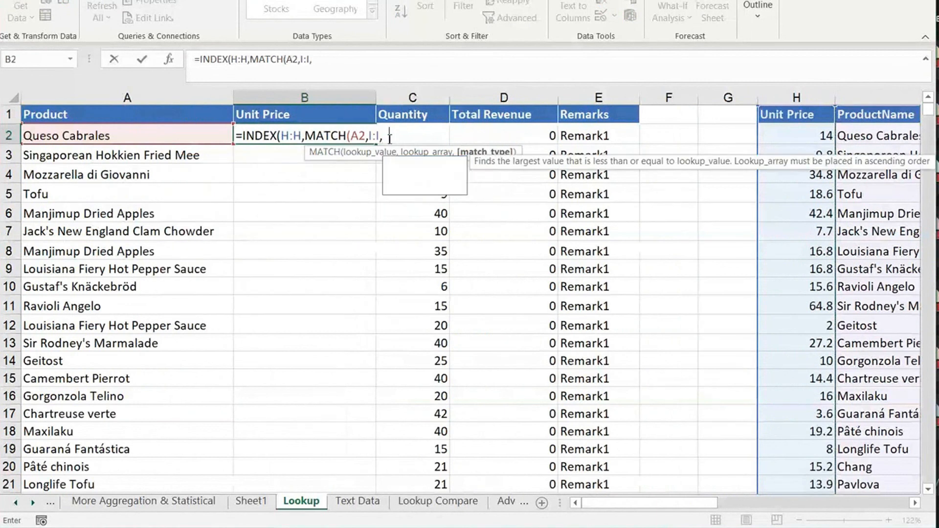
key("BackSpace")
type("0")
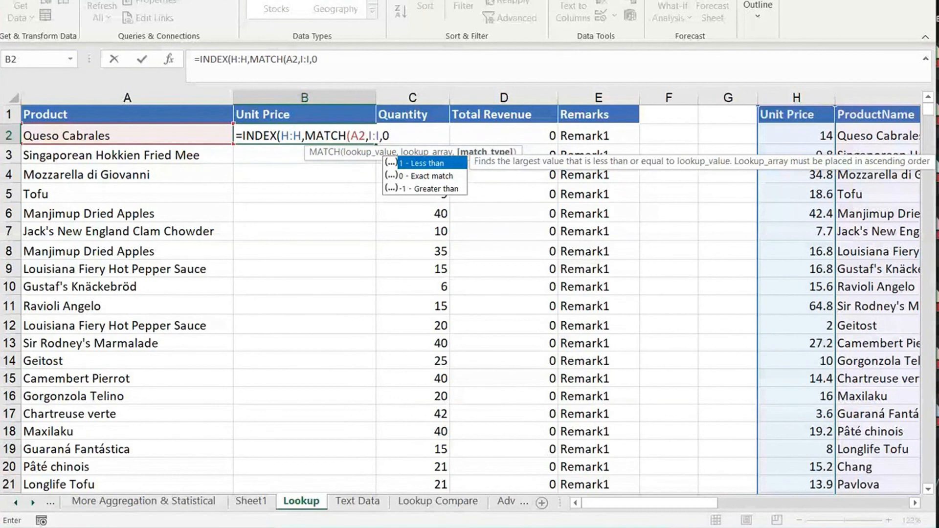
type("))")
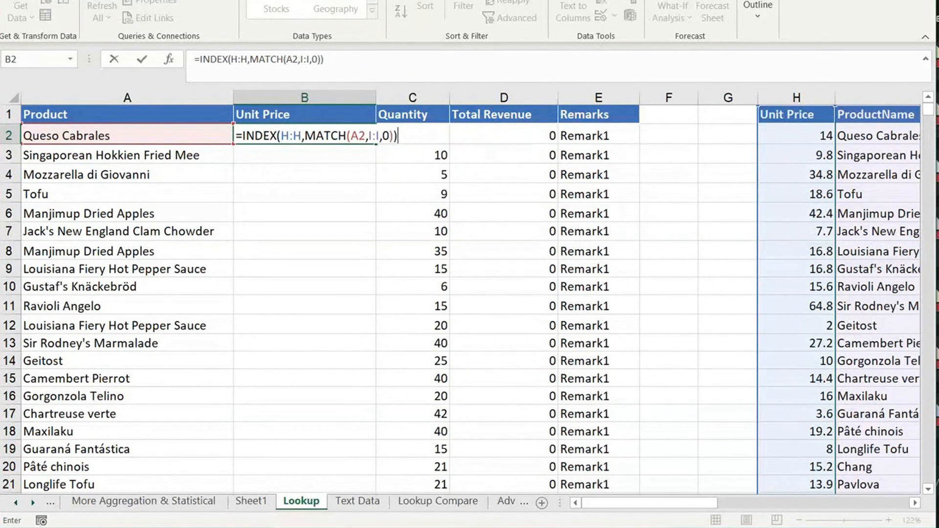
key("ctrl+Return")
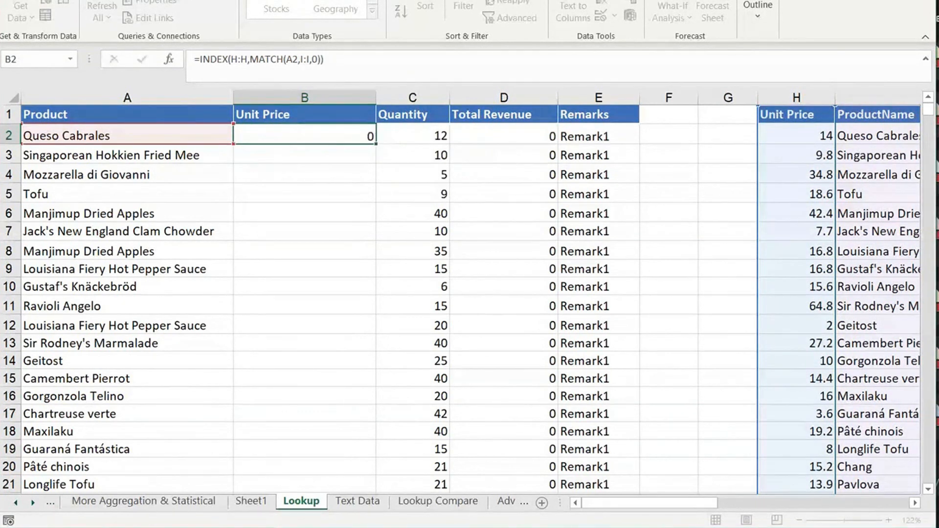
key("Return")
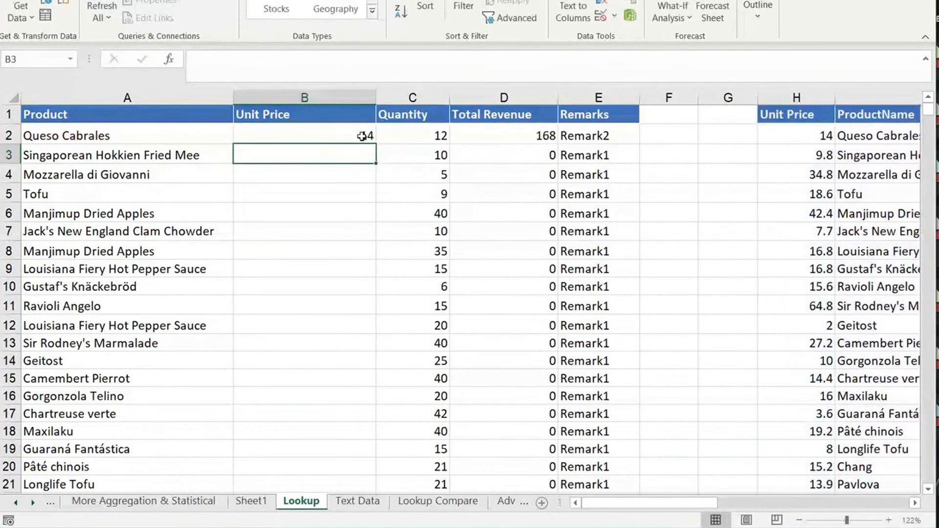
Fill the INDEX and MATCH formula from B2 down the whole Unit Price column.
left_click(362, 136)
double_click(376, 144)
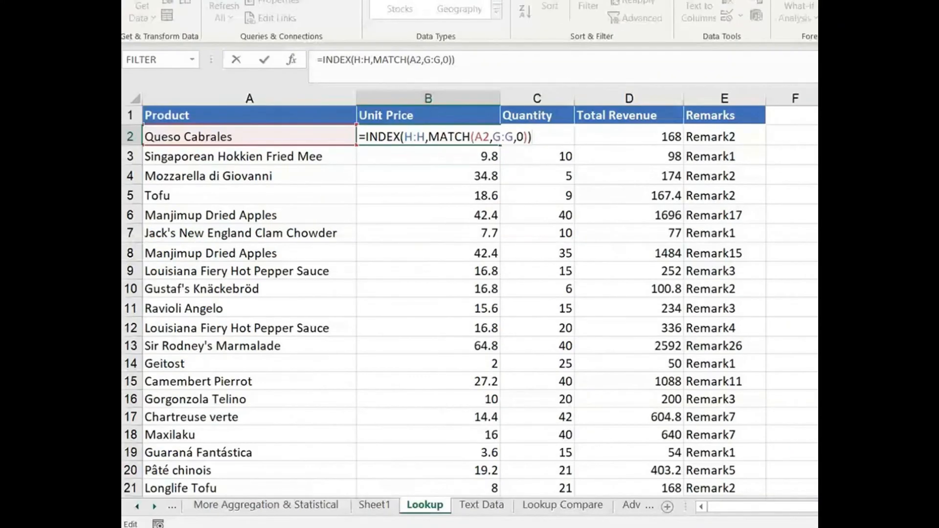